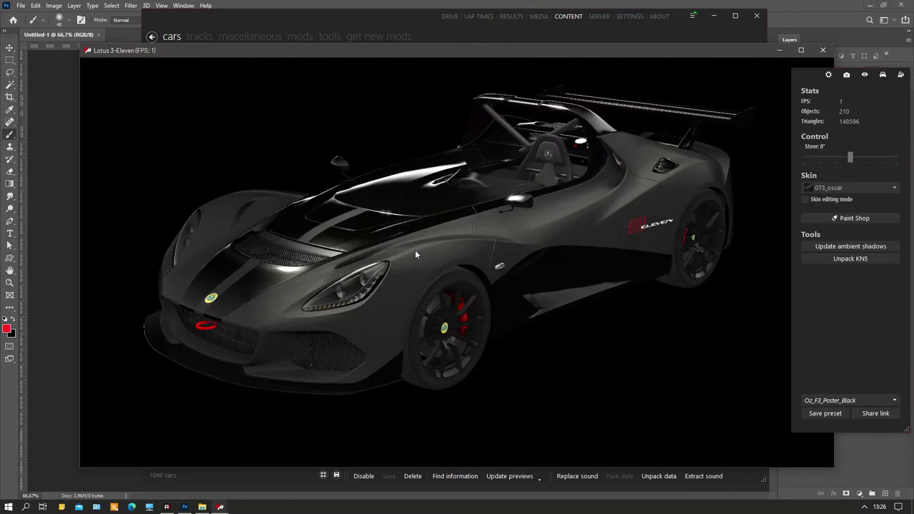
left_click(828, 74)
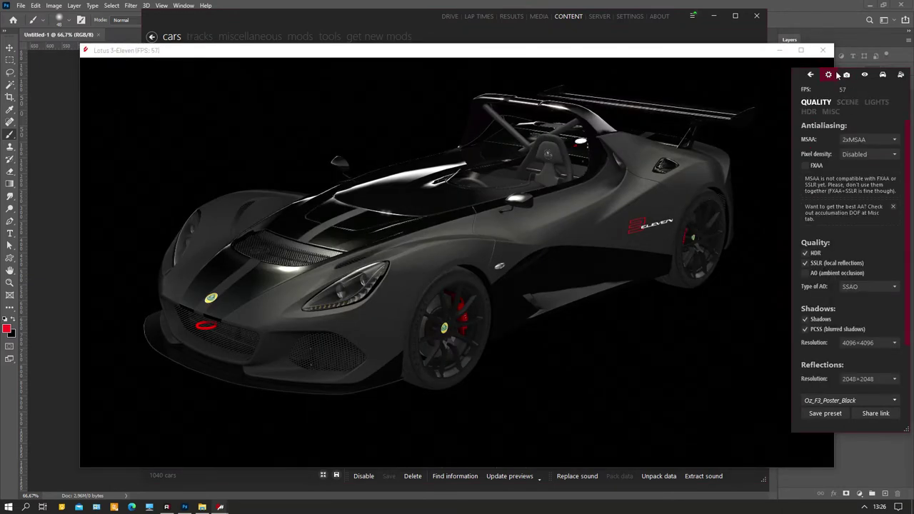
left_click(846, 75)
left_click(828, 74)
left_click(810, 72)
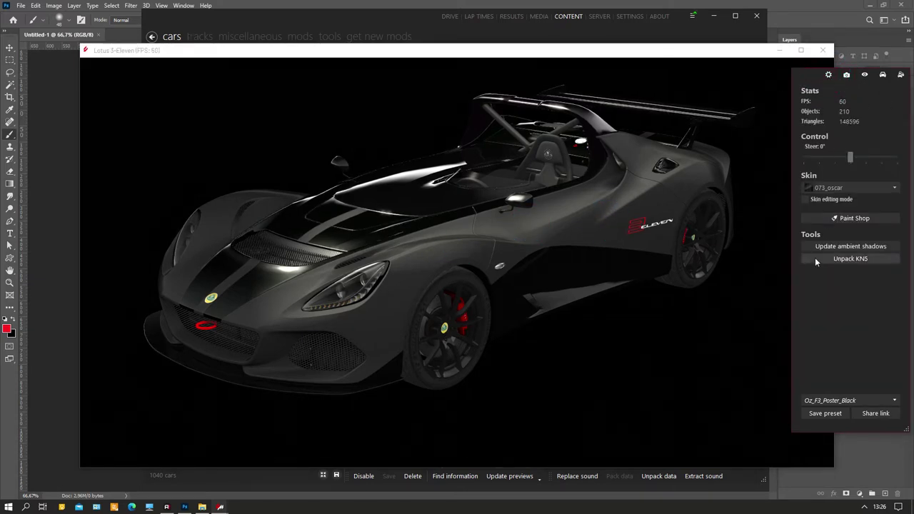
Select the rim of the car's front wheel and check which textures its material uses.
left_click(404, 276)
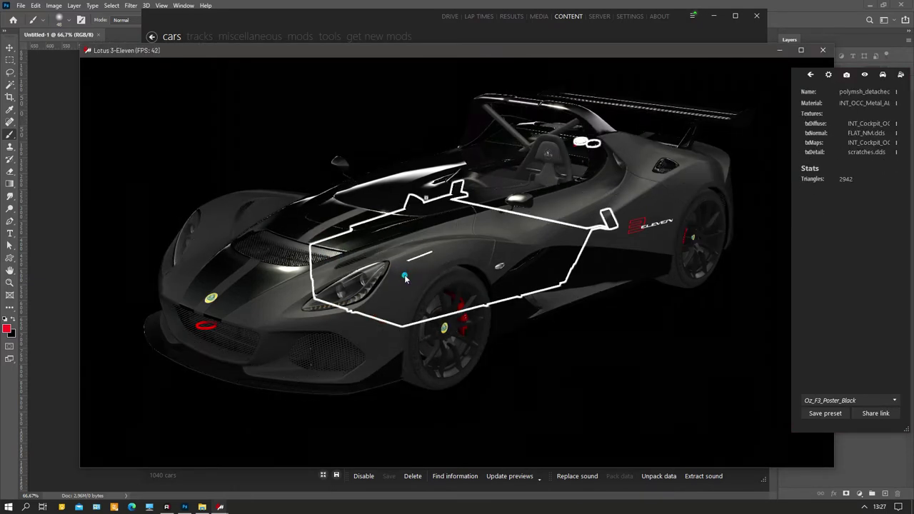
left_click(404, 275)
left_click(440, 325)
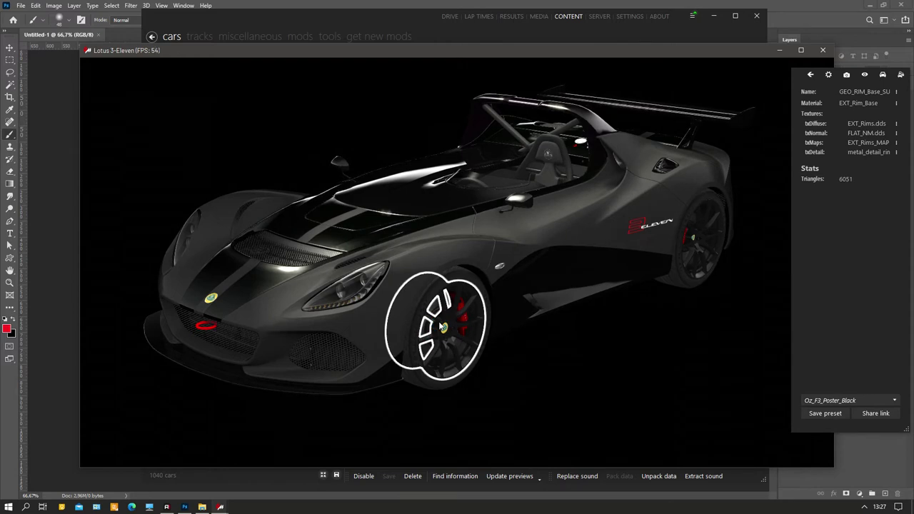
left_click(849, 123)
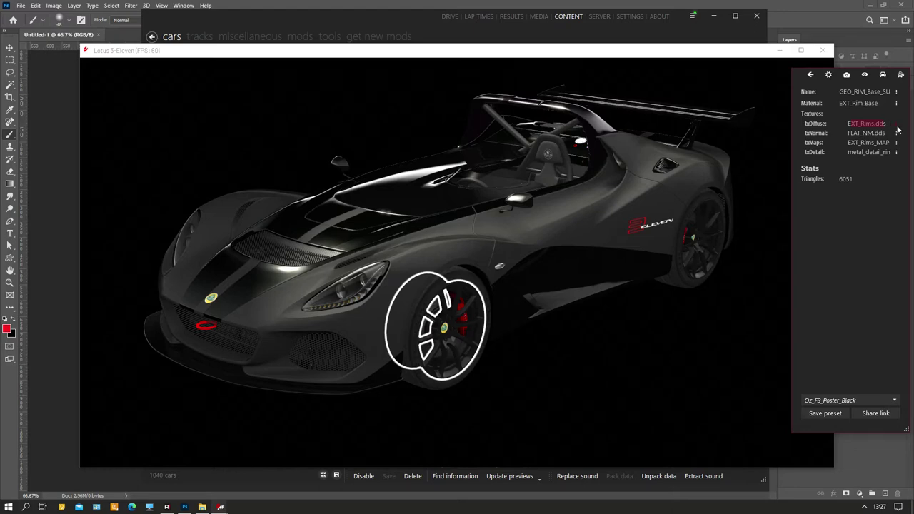
left_click(853, 133)
left_click(860, 142)
left_click(853, 118)
Open the details of the rim's diffuse texture EXT_Rims.dds and look at its enlarged preview.
left_click(895, 124)
left_click(282, 223)
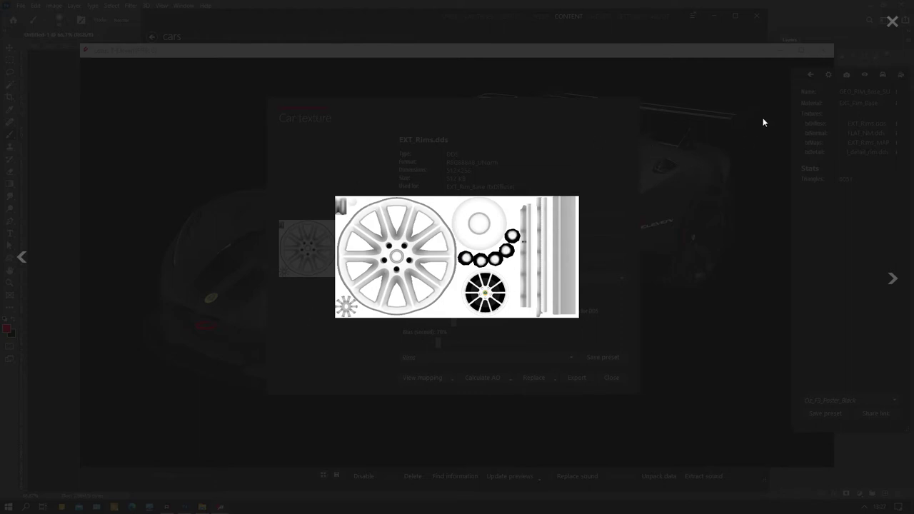
left_click(681, 111)
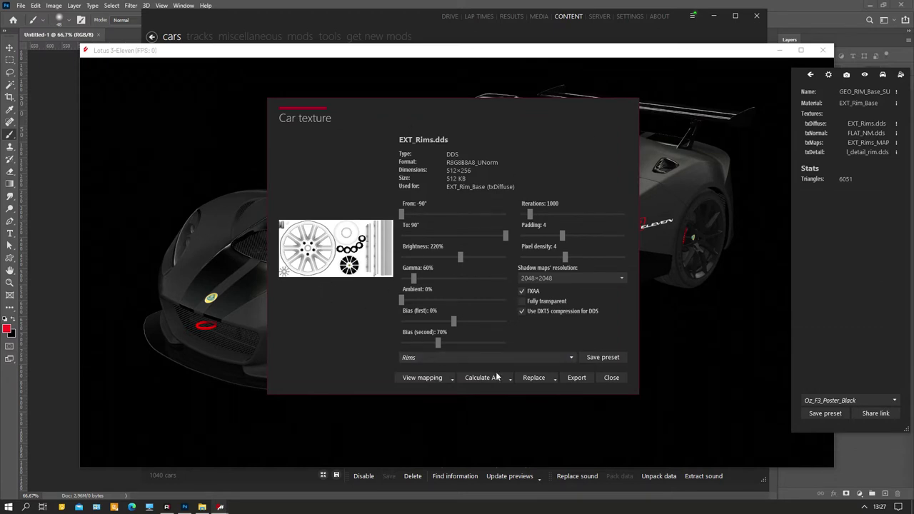
Export the rim texture as EXT_Rims.dds into the 073_oscar skin folder.
left_click(575, 377)
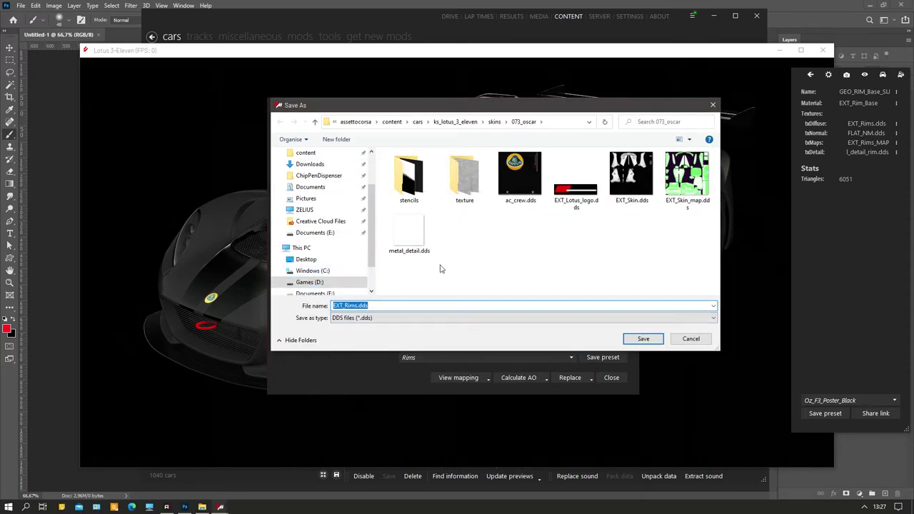
left_click(648, 339)
Switch to Photoshop and open EXT_Rims.dds from the 073_oscar skin folder.
left_click(321, 4)
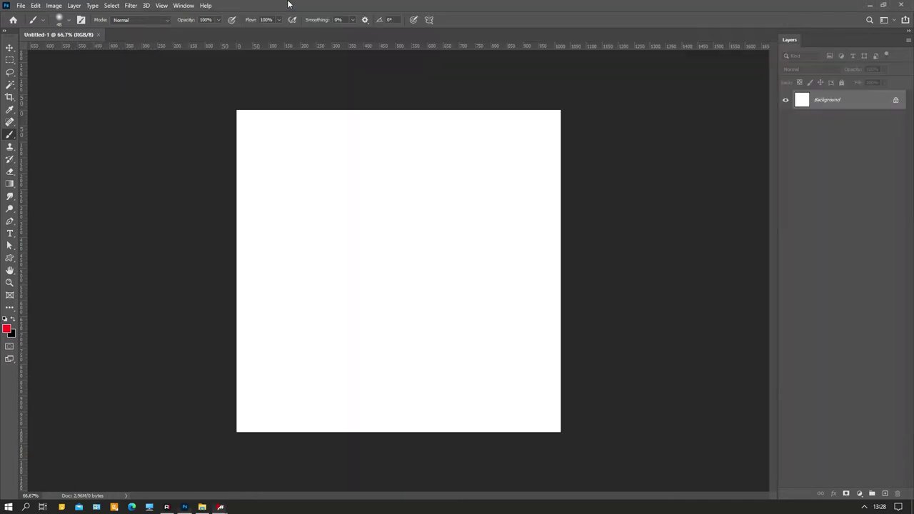
left_click(21, 5)
left_click(29, 44)
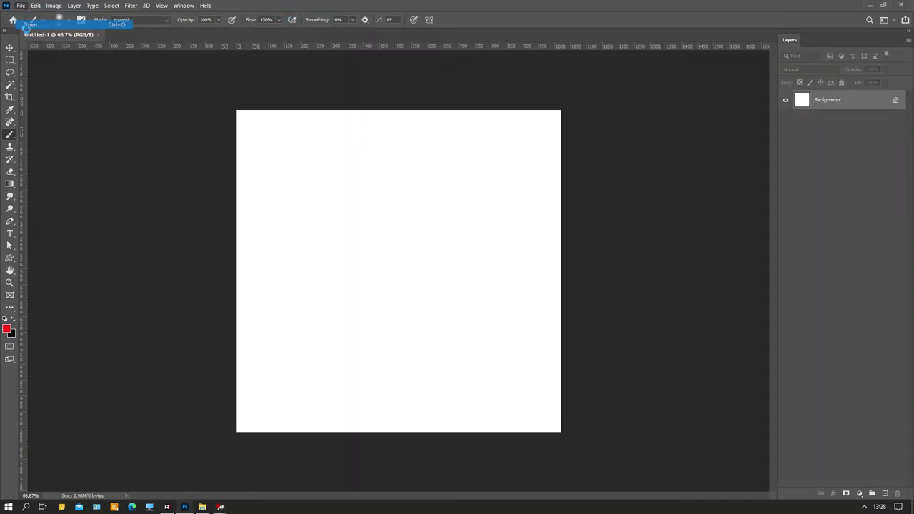
left_click(316, 78)
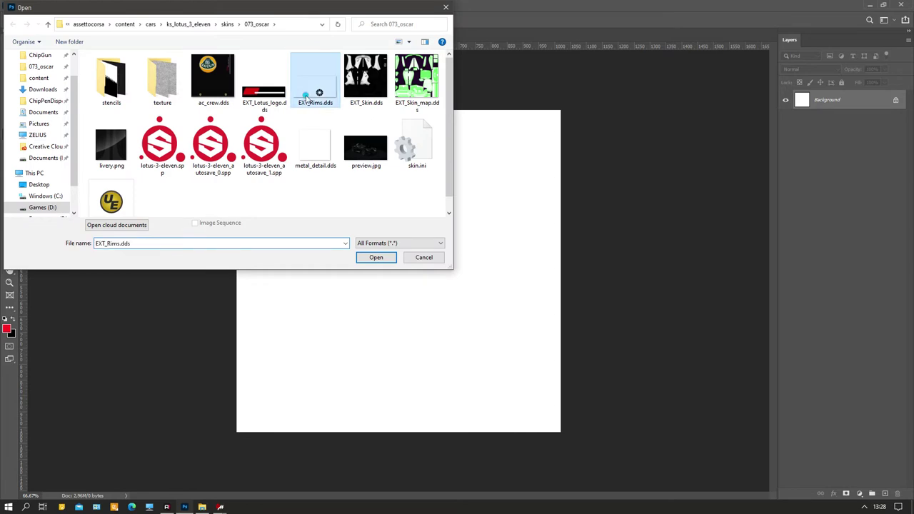
left_click(373, 257)
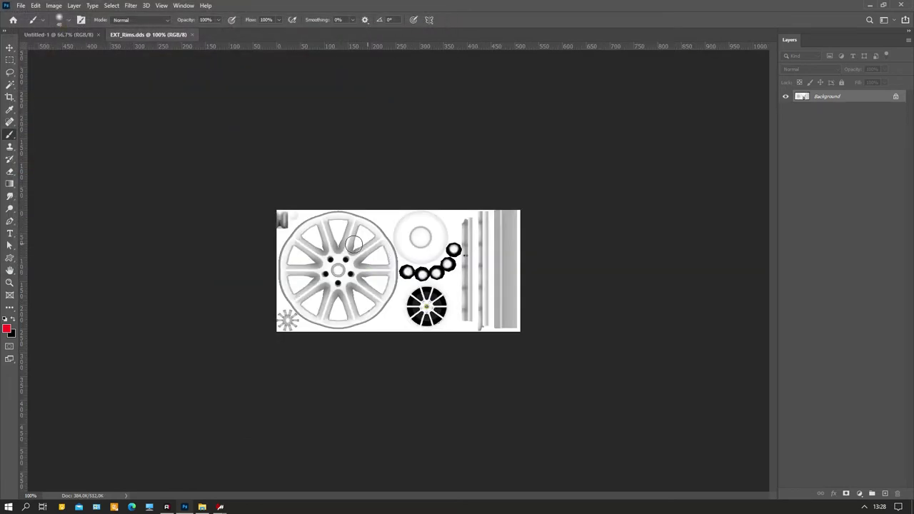
Choose the Oz workspace and reset it to its saved layout.
scroll(379, 272, "down", 2)
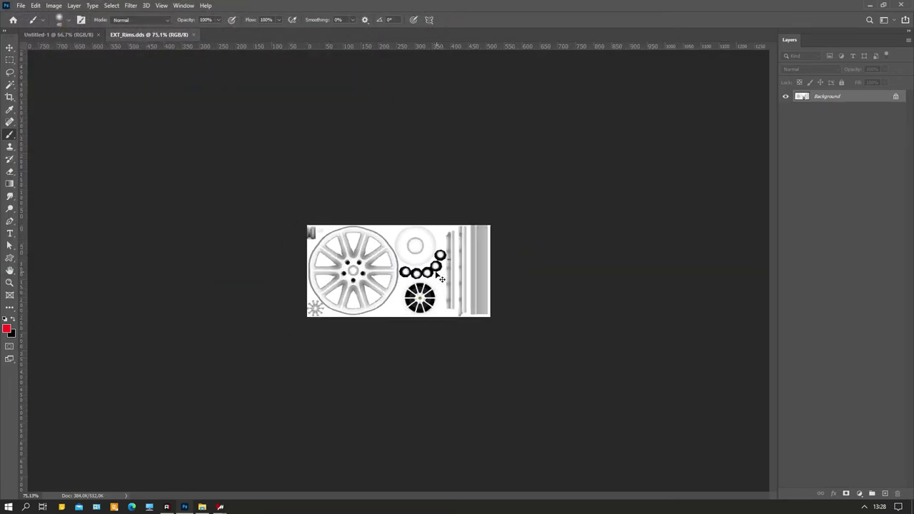
scroll(410, 274, "up", 3)
scroll(416, 273, "up", 3)
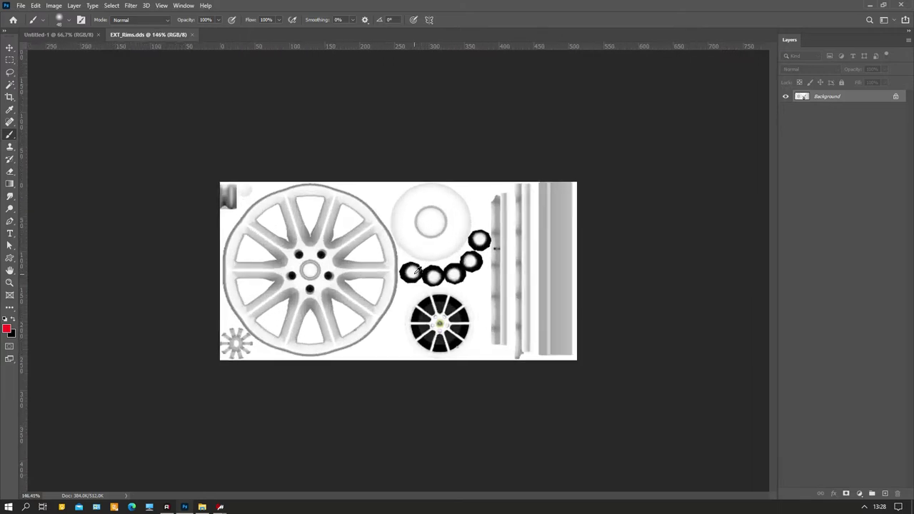
left_click(183, 5)
mouse_move(221, 25)
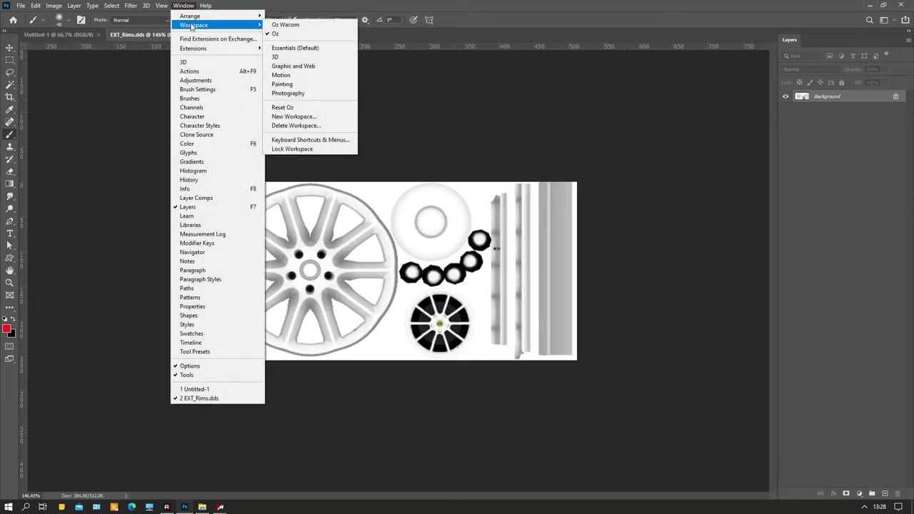
left_click(295, 33)
left_click(184, 5)
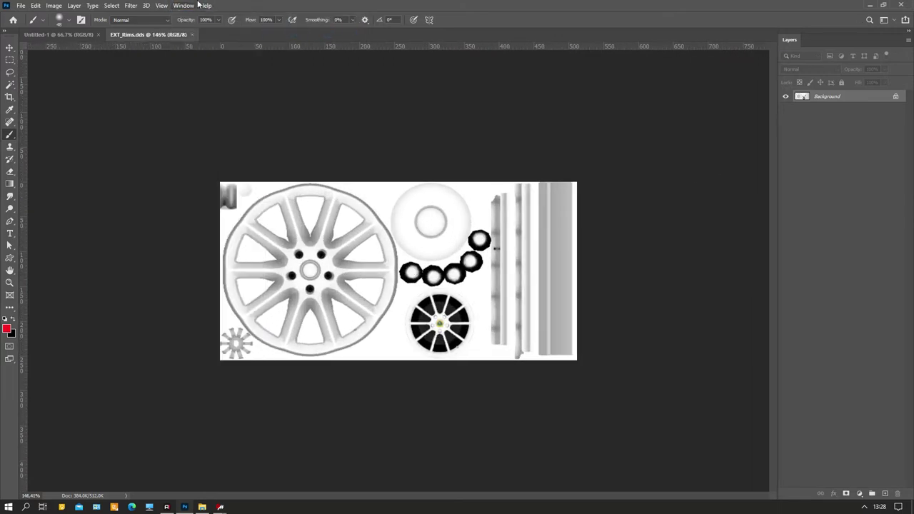
mouse_move(200, 27)
left_click(294, 105)
Examine the small logo wheel in the rim texture up close, and close EXT_Rims.dds.
key("ctrl+plus")
scroll(486, 366, "up", 2)
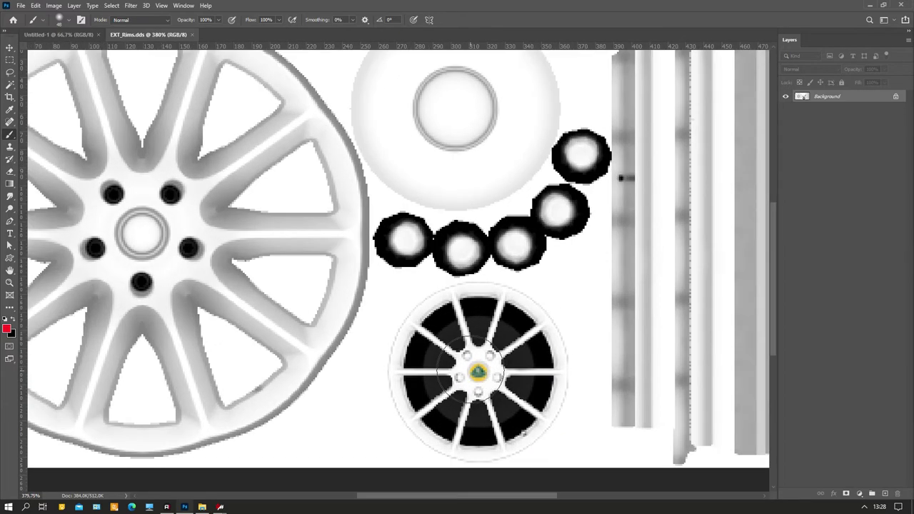
scroll(483, 365, "down", 5)
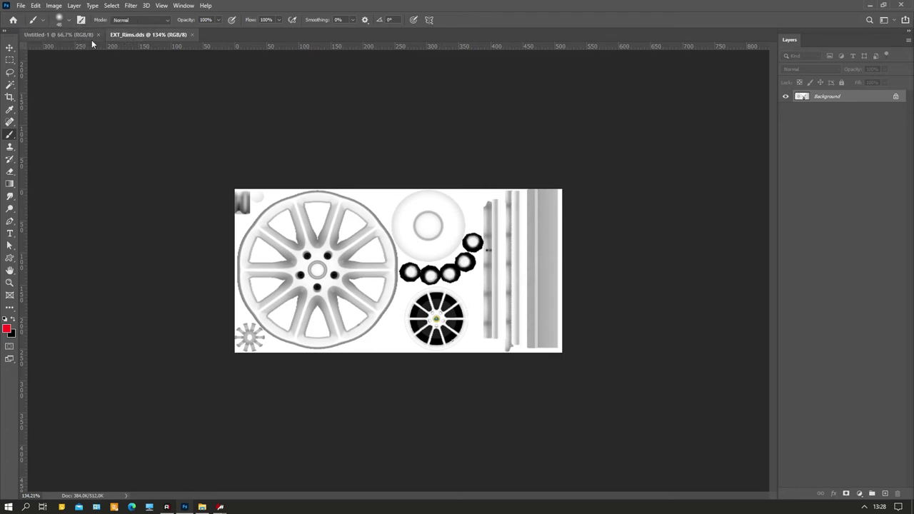
left_click(191, 34)
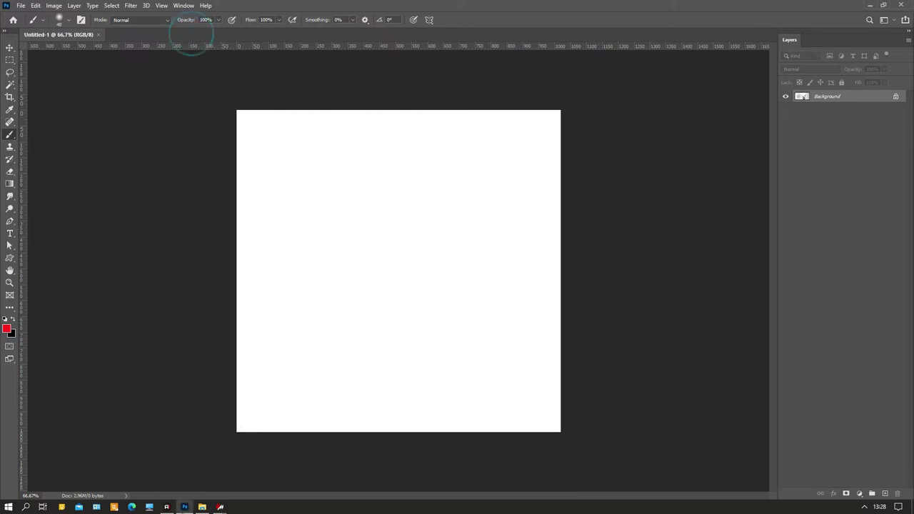
Switch back to the Lotus 3-Eleven showroom and calculate a 1024×1024 ambient occlusion map for the rim texture.
mouse_move(220, 507)
left_click(230, 488)
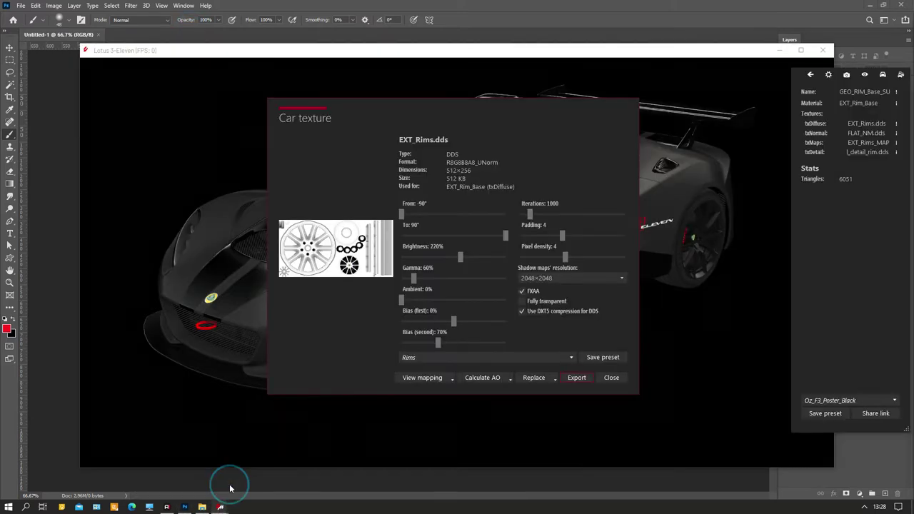
left_click(509, 377)
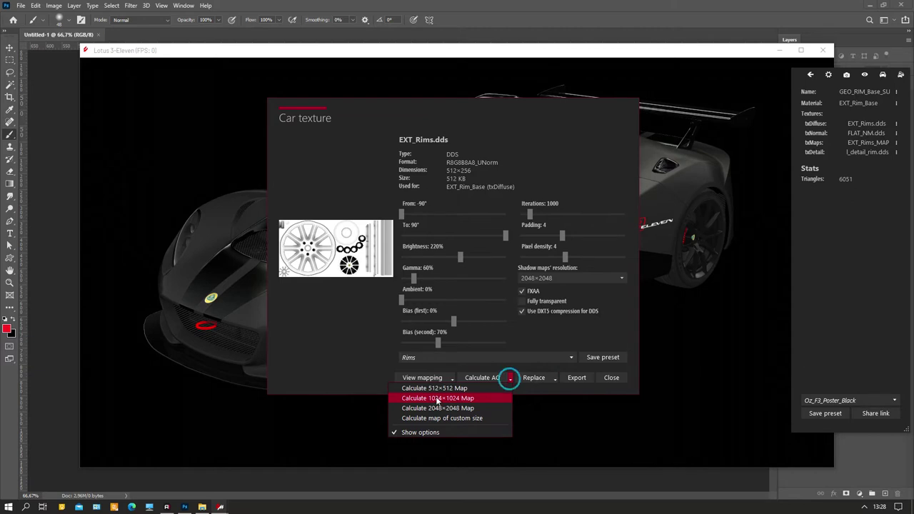
left_click(436, 397)
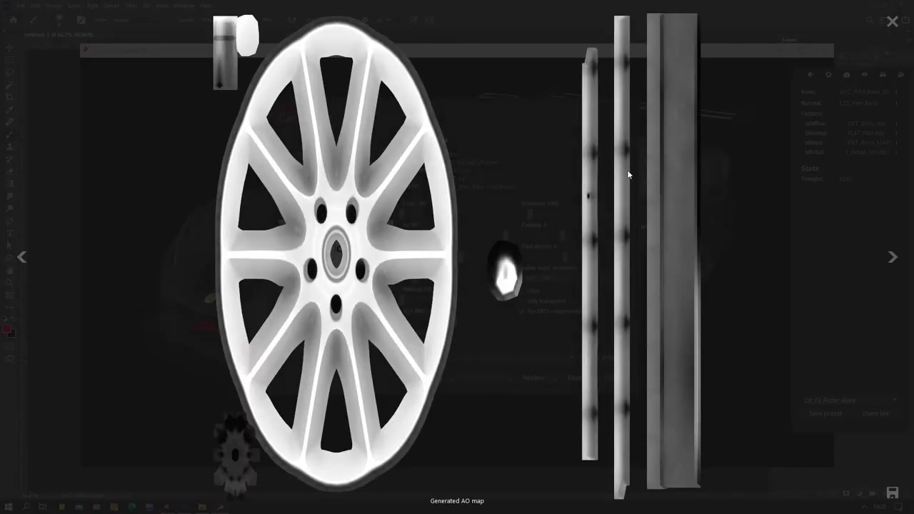
Save the generated AO map as EXT_Rims.png in PNG format in the 073_oscar skin folder, and close its preview.
left_click(892, 493)
left_click(100, 220)
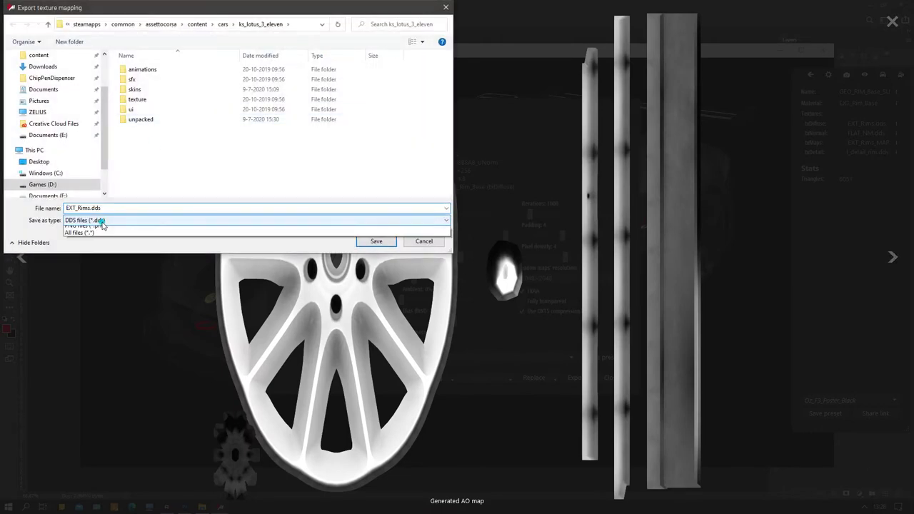
left_click(107, 243)
left_click(145, 92)
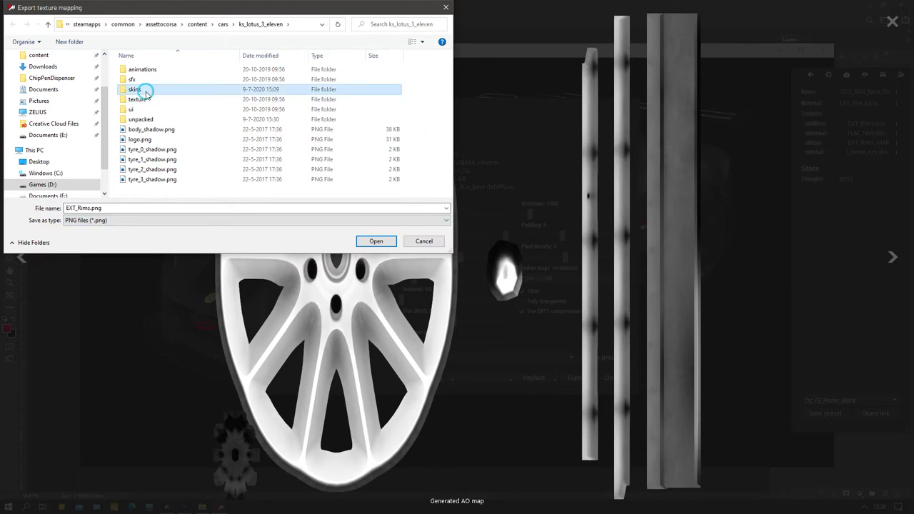
double_click(145, 91)
double_click(163, 191)
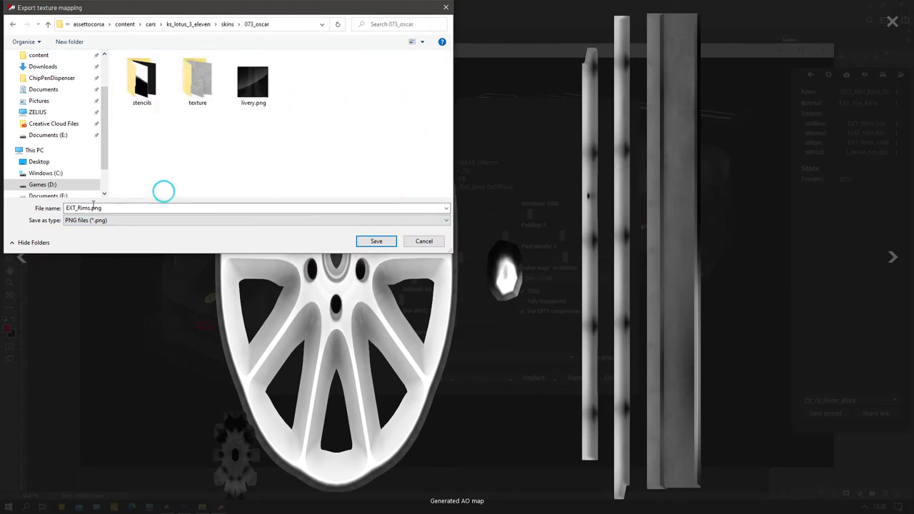
left_click(375, 240)
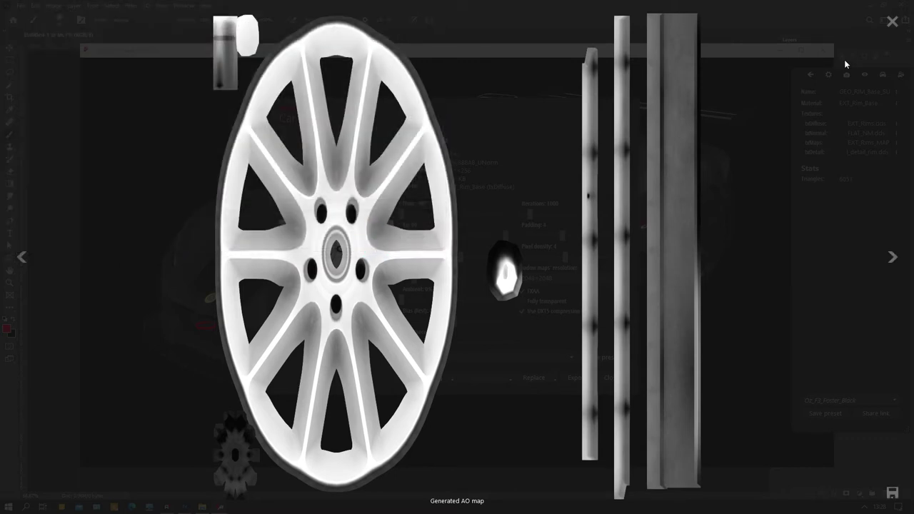
left_click(891, 22)
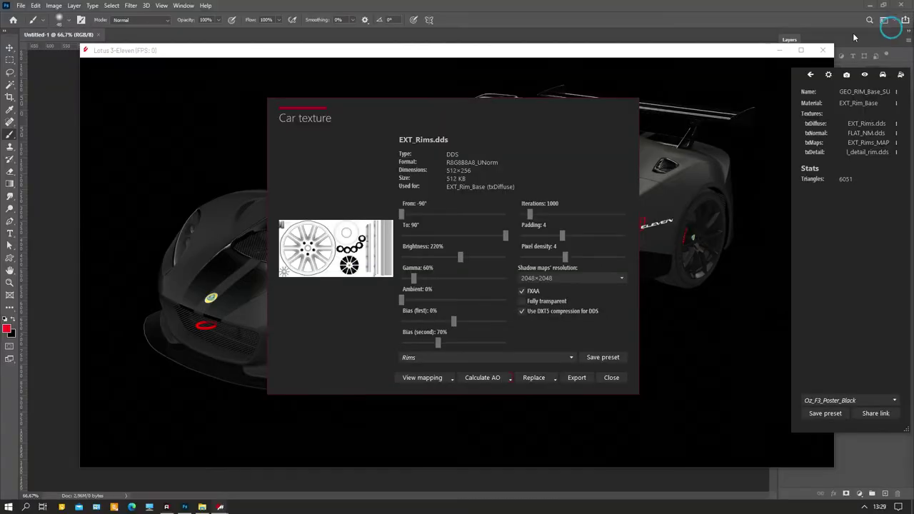
Display the rim texture's mapping wireframe at 1024×1024 resolution.
left_click(452, 379)
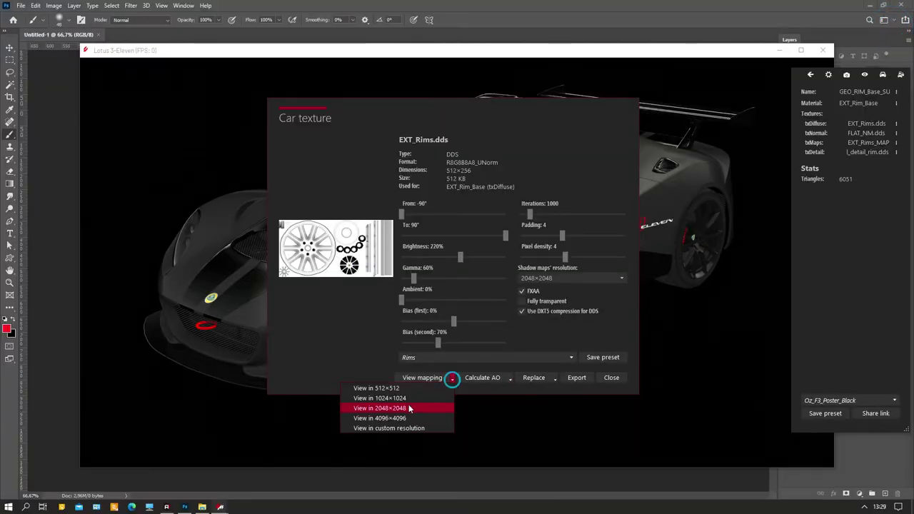
left_click(407, 409)
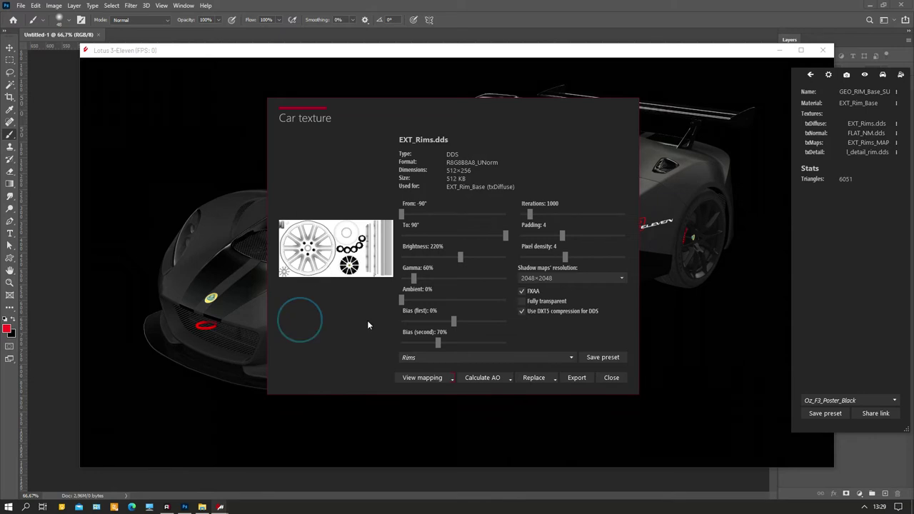
left_click(451, 378)
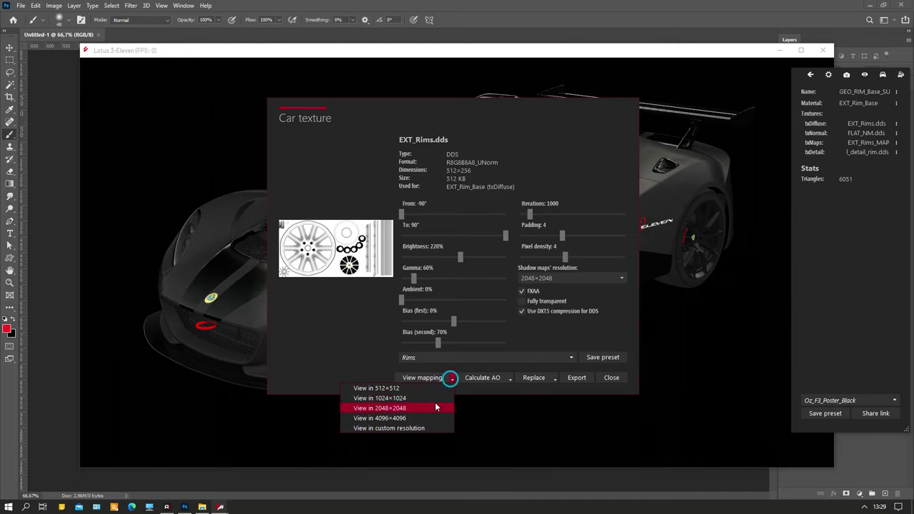
left_click(422, 399)
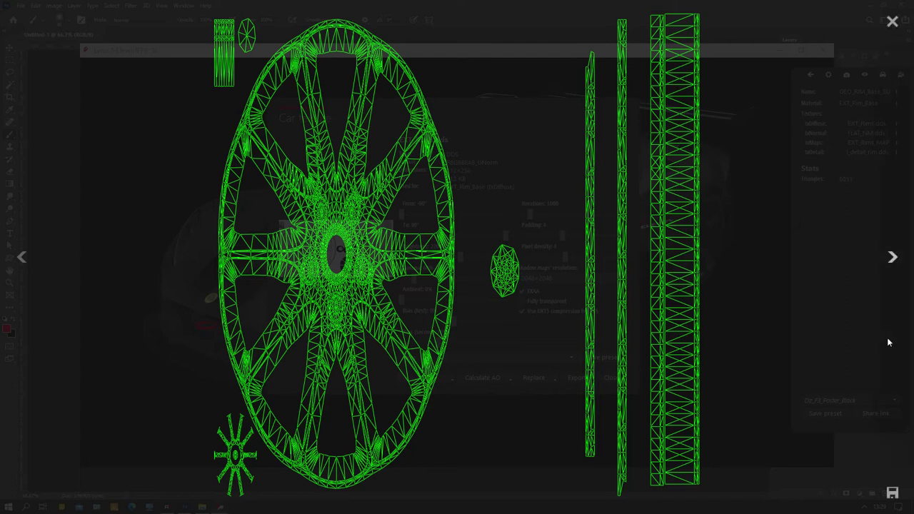
Save the mapping wireframe as EXT_Rims_wire.png in the 073_oscar skin folder, and close its preview and the rim texture's details.
left_click(892, 492)
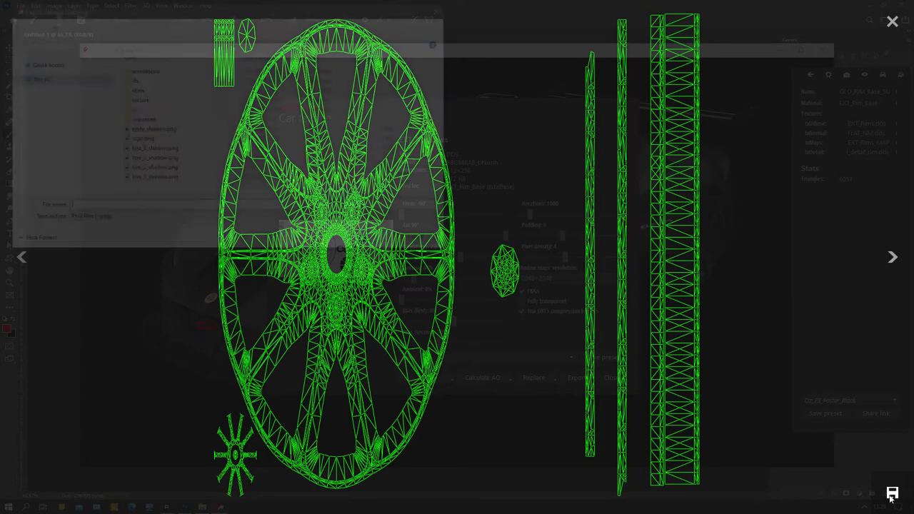
double_click(142, 89)
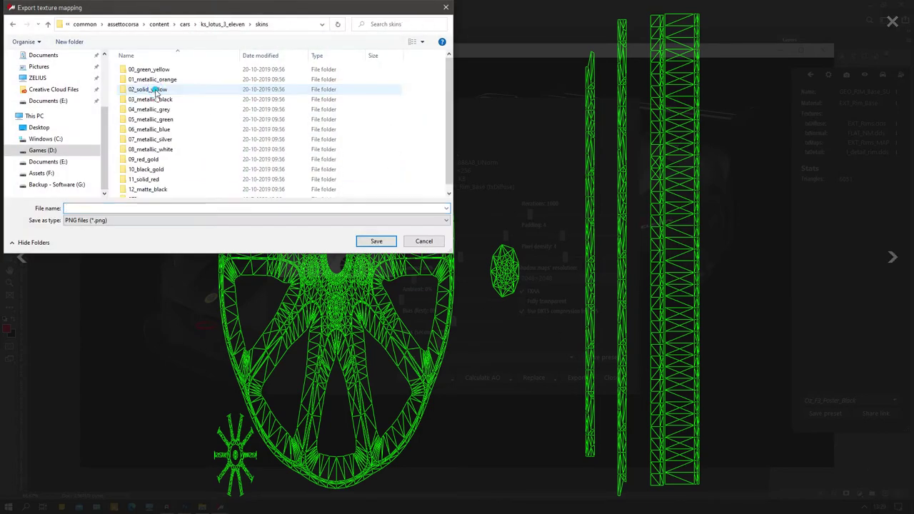
scroll(163, 178, "down", 1)
left_click(154, 193)
double_click(153, 193)
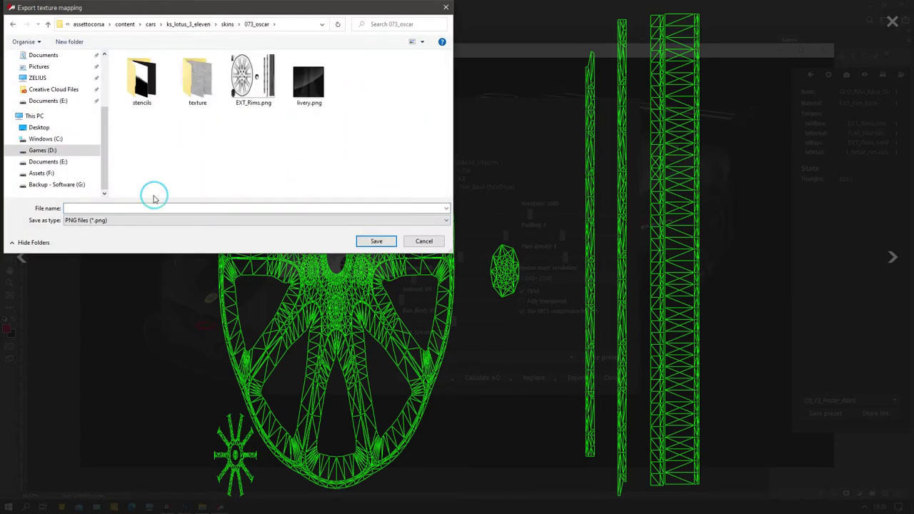
left_click(251, 77)
left_click(93, 207)
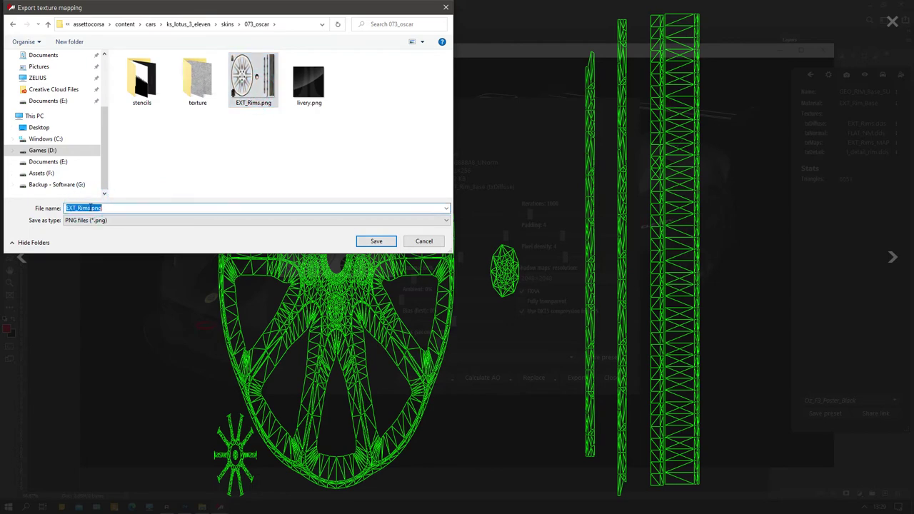
left_click(91, 208)
type("_w")
key("Return")
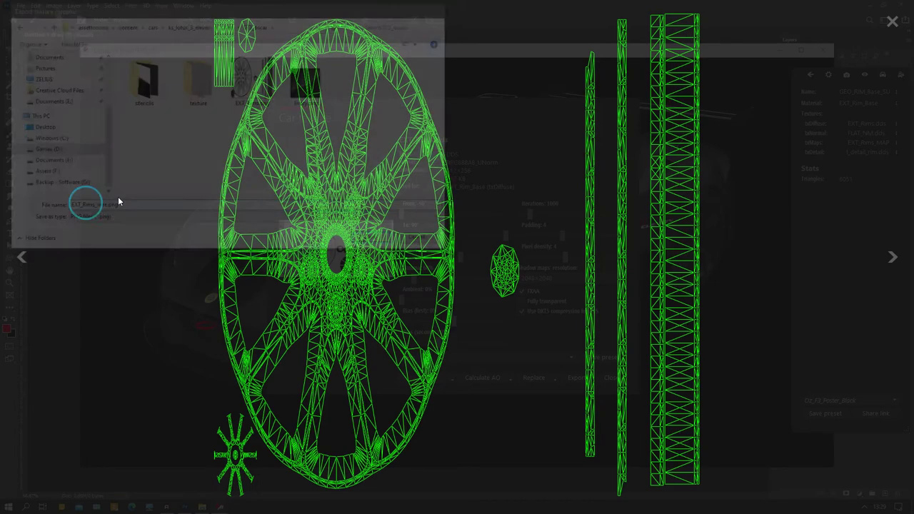
left_click(891, 21)
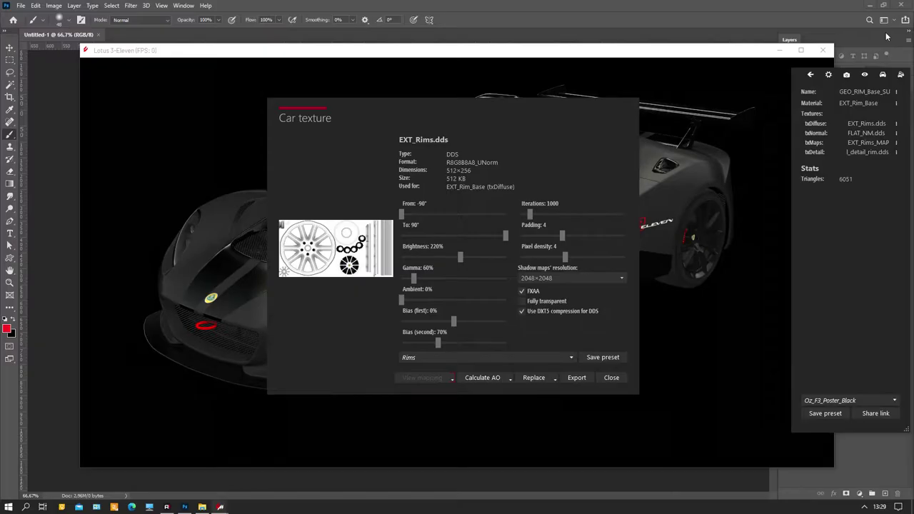
left_click(610, 376)
Switch to Photoshop and open EXT_Rims.png and EXT_Rims_wire.png from the 073_oscar skin folder.
left_click(607, 5)
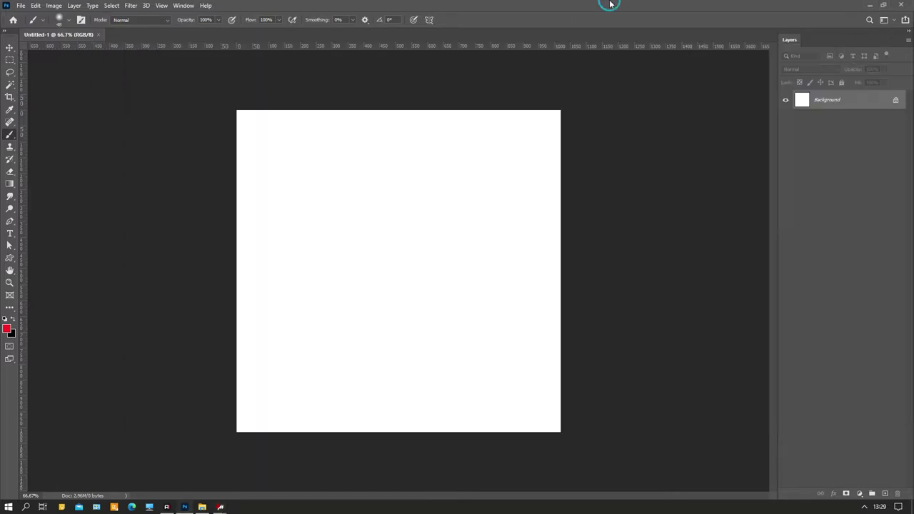
left_click(21, 5)
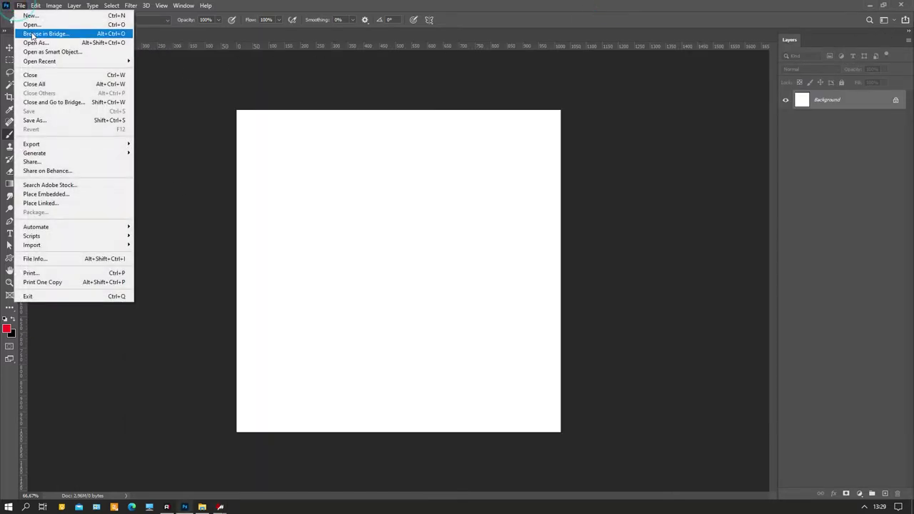
left_click(32, 28)
left_click(363, 79)
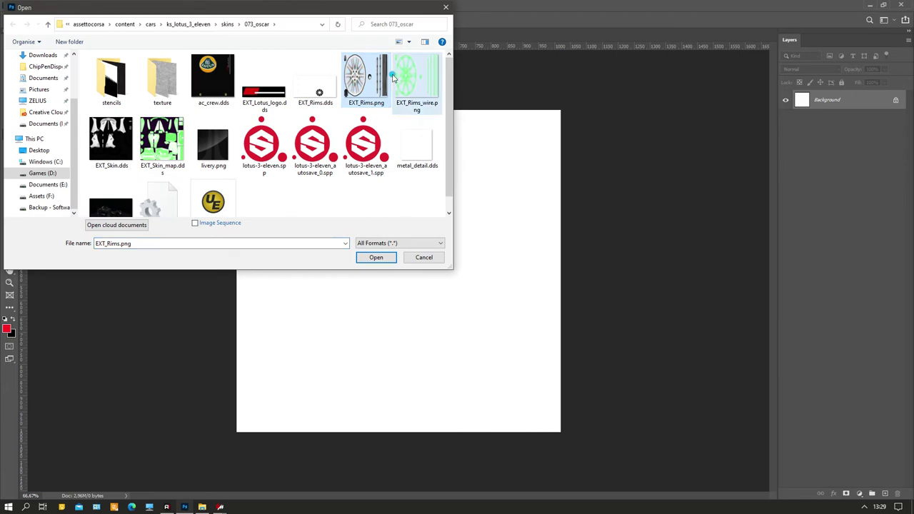
left_click(416, 79, "ctrl")
left_click(375, 256)
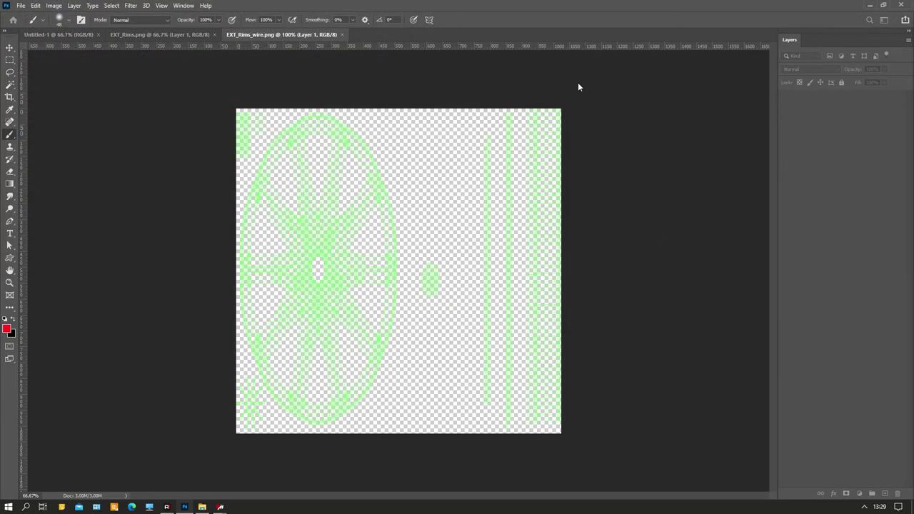
Copy the whole wireframe from EXT_Rims_wire.png and paste it in place over the AO map in EXT_Rims.png.
left_click(178, 34)
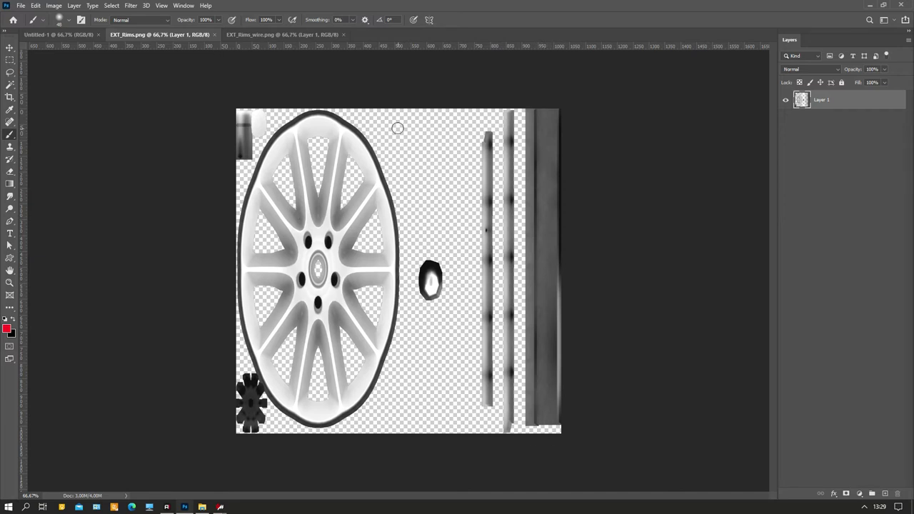
left_click(276, 34)
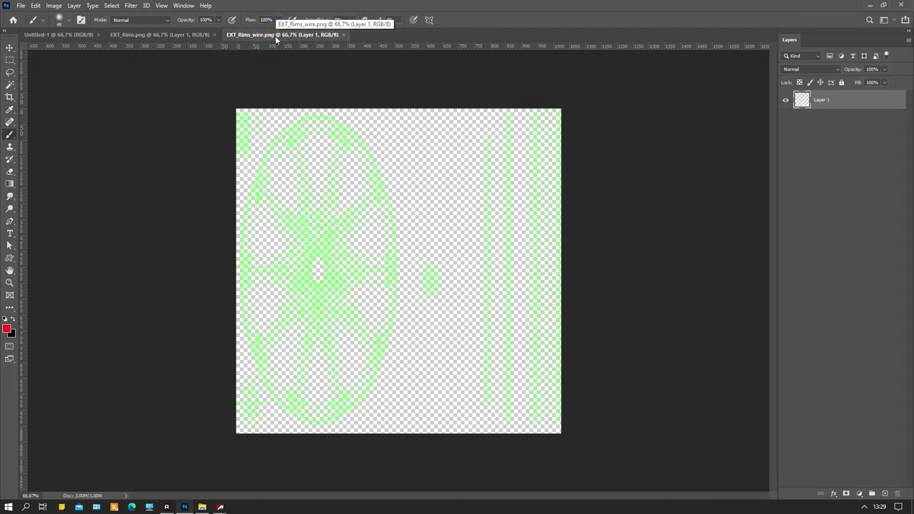
key("ctrl+a")
left_click(159, 35)
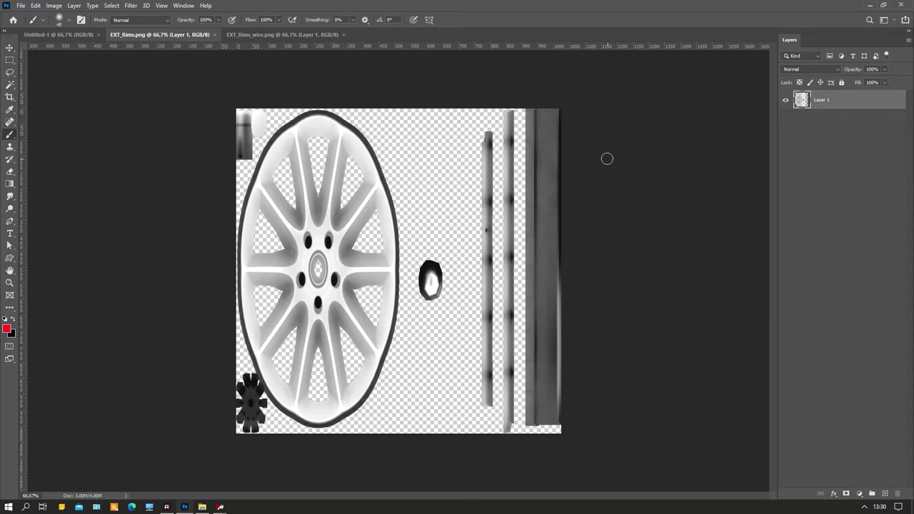
left_click(53, 5)
mouse_move(35, 5)
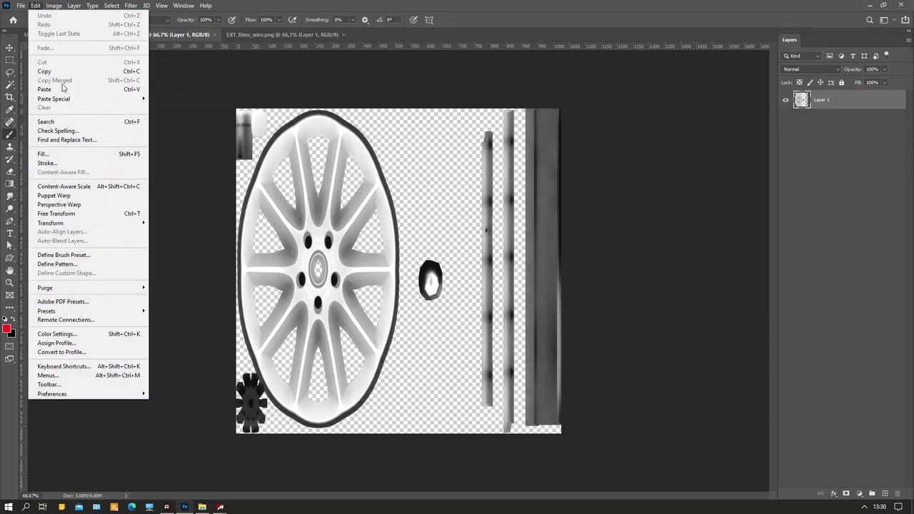
mouse_move(70, 99)
left_click(178, 107)
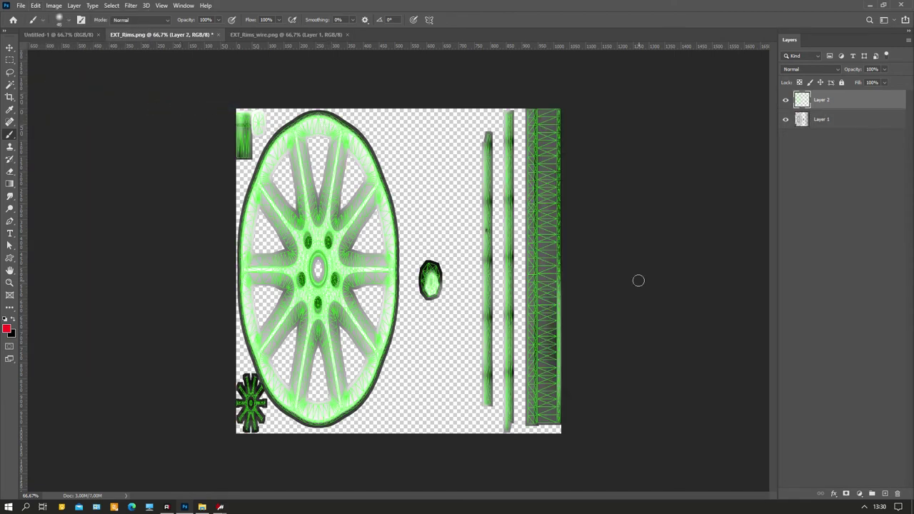
Rename the ambient occlusion layer beneath the wireframe as AO.
left_click(801, 120)
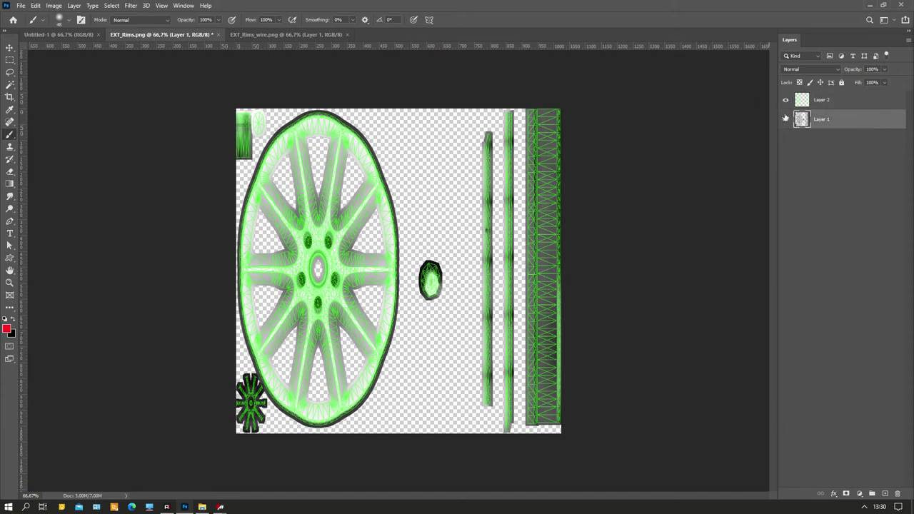
double_click(822, 119)
type("AO")
left_click(823, 118)
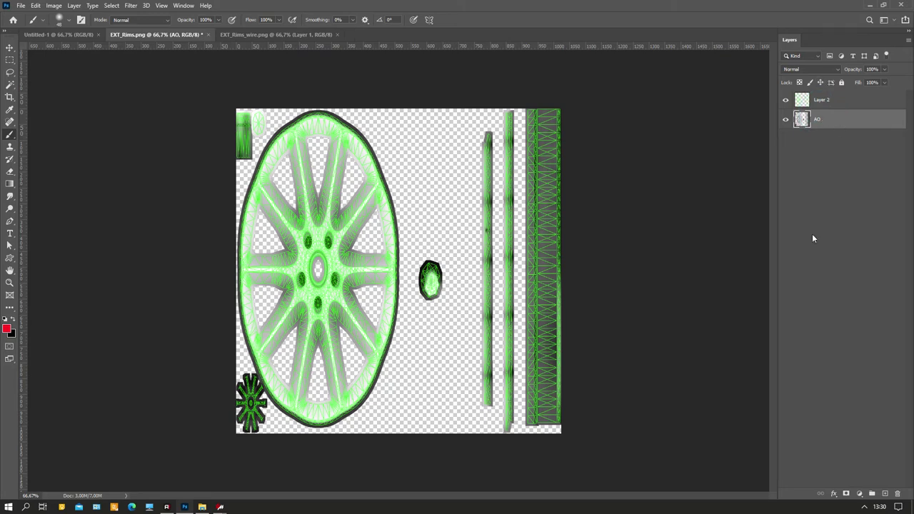
Add a new layer beneath the AO layer and fill it with the red foreground colour.
left_click(871, 494)
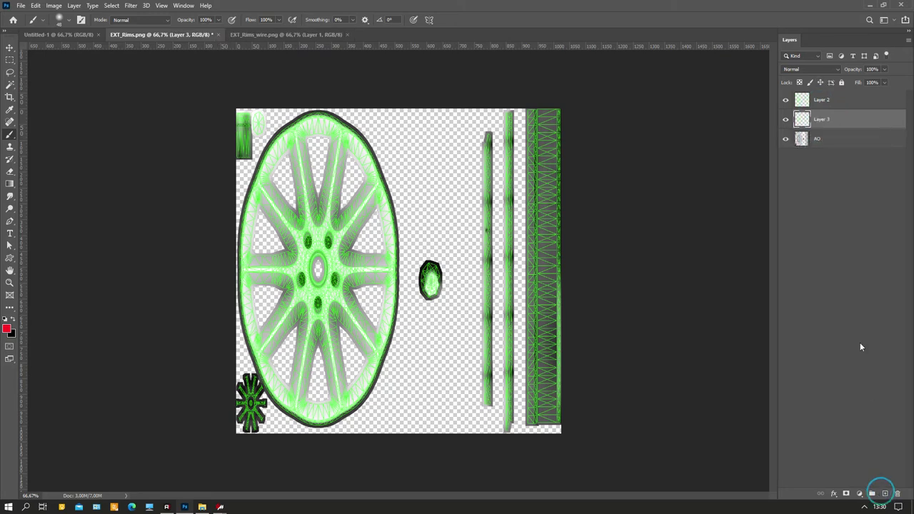
left_click_drag(828, 120, 830, 161)
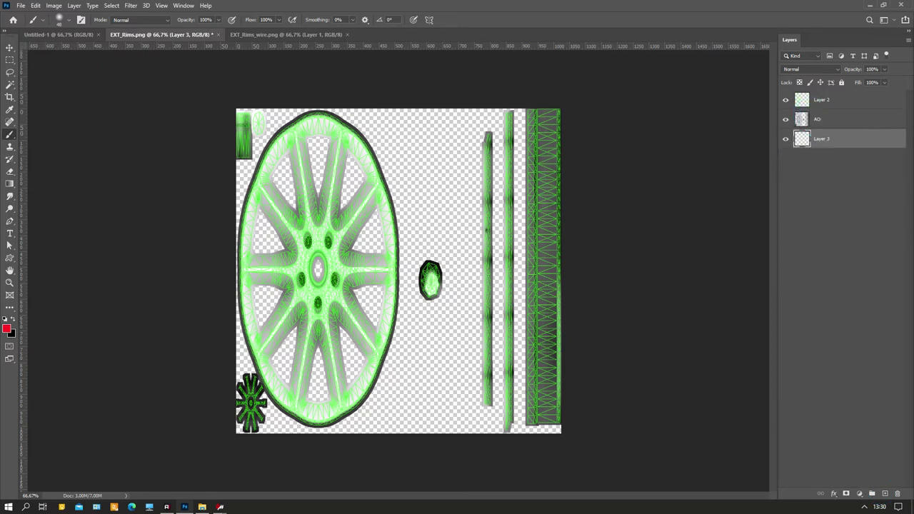
key("ctrl+BackSpace")
key("alt+BackSpace")
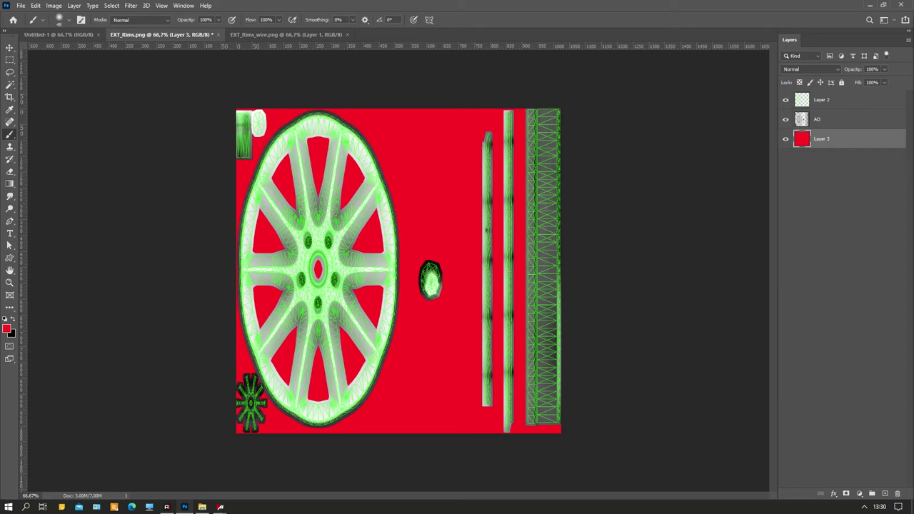
key("ctrl+z")
key("ctrl+shift+z")
Set the AO layer's blend mode to Multiply.
left_click(817, 119)
left_click(811, 69)
left_click(814, 102)
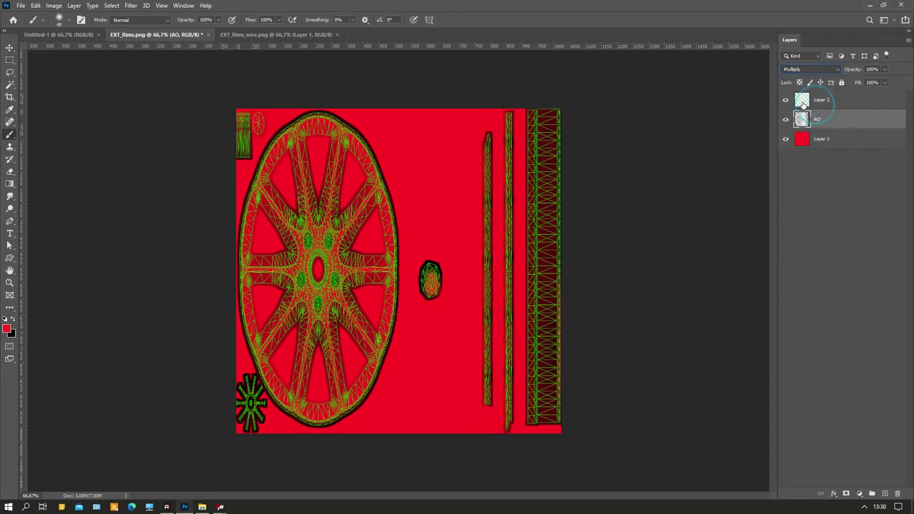
Compare the rim with the wireframe layer hidden and shown, and examine the rim's lower edge against the wireframe up close.
left_click(785, 100)
left_click(785, 100)
left_click(785, 100)
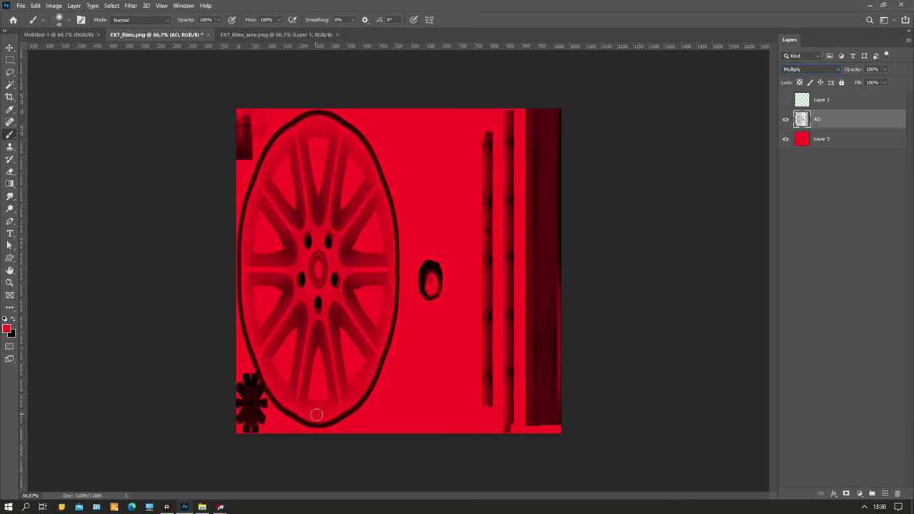
left_click(785, 100)
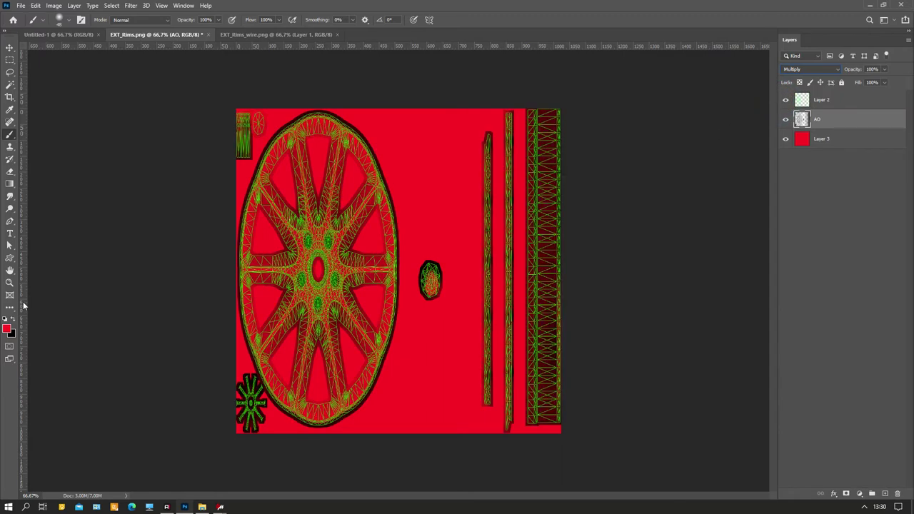
left_click(10, 282)
left_click(338, 414)
left_click(218, 355)
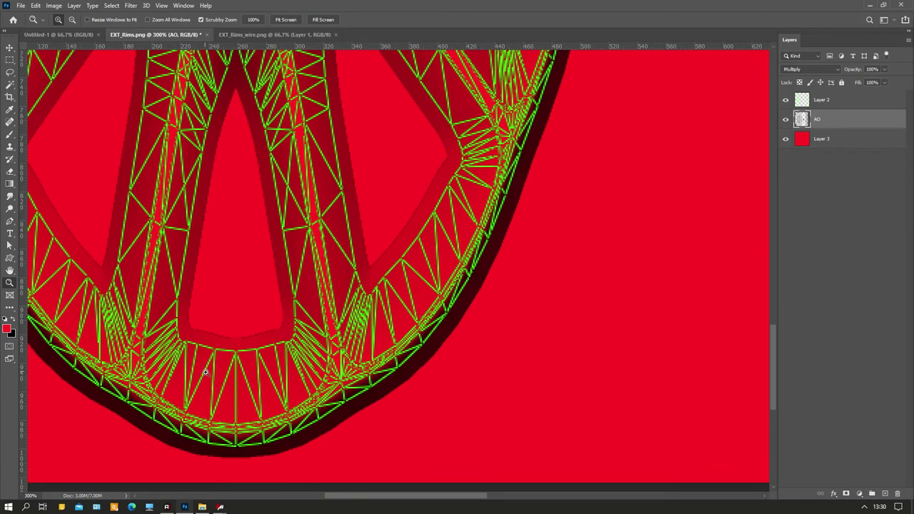
left_click(461, 265, "alt")
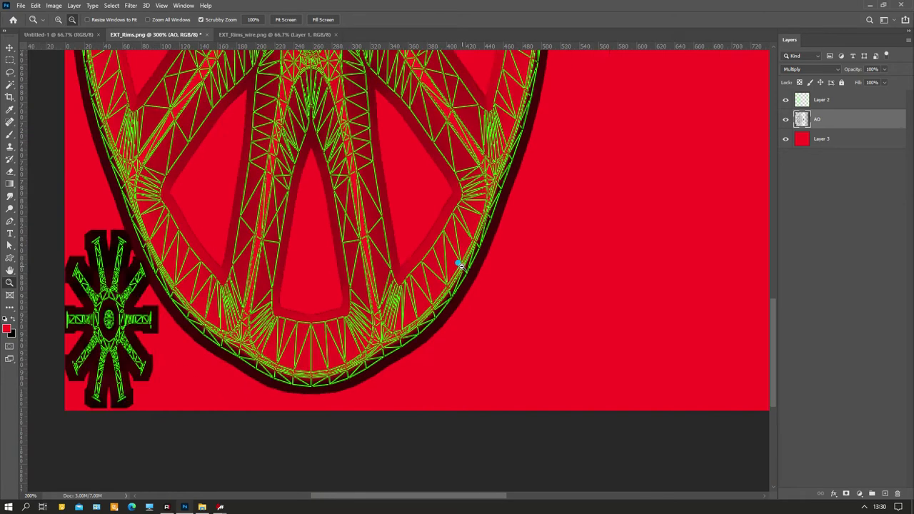
left_click(461, 266, "alt")
left_click(449, 250, "alt")
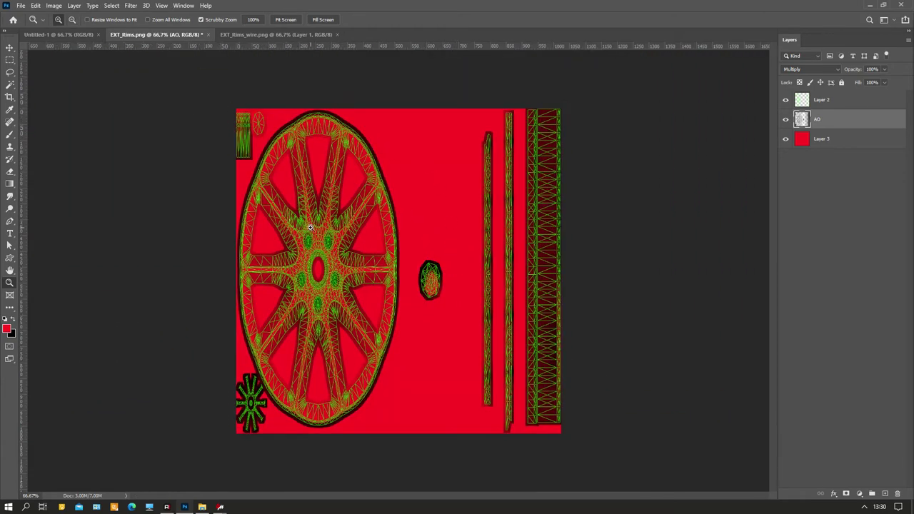
Hide the wireframe layer and save the layered document as EXT_Rims.psd in the 073_oscar skin folder.
left_click(784, 100)
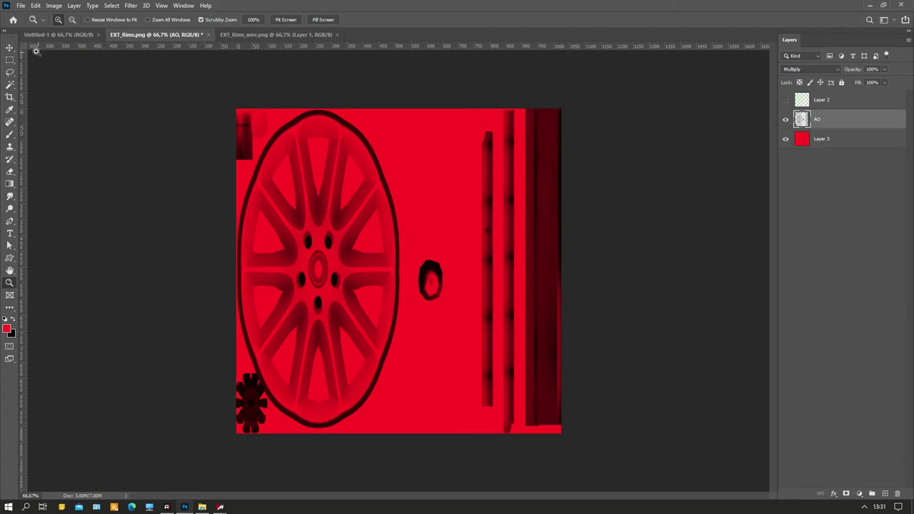
left_click(21, 6)
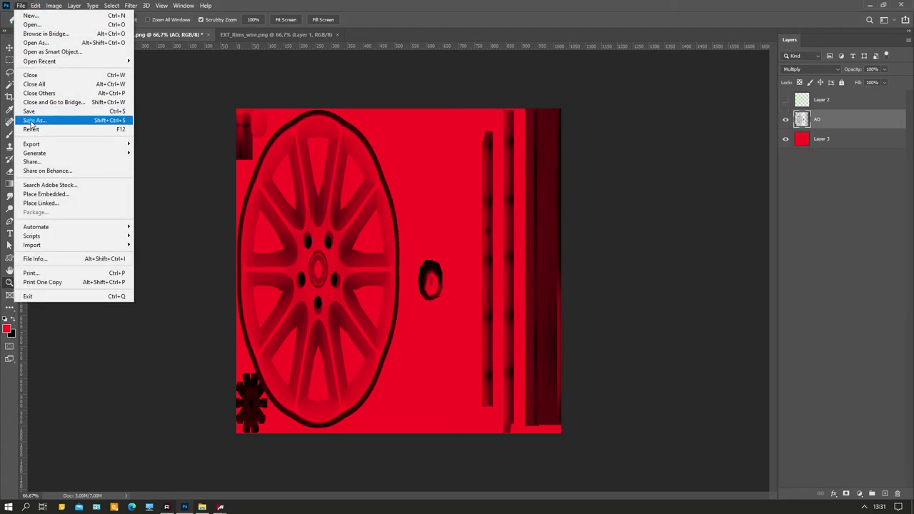
left_click(36, 120)
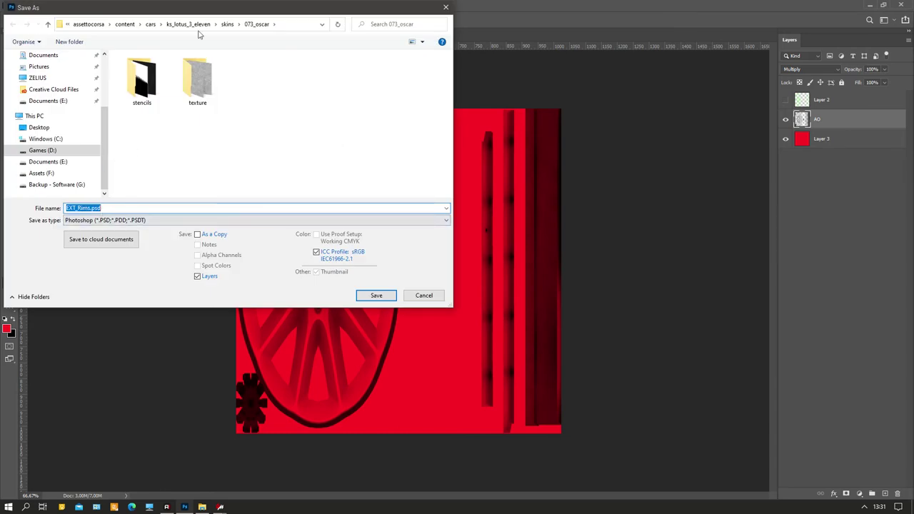
left_click(376, 295)
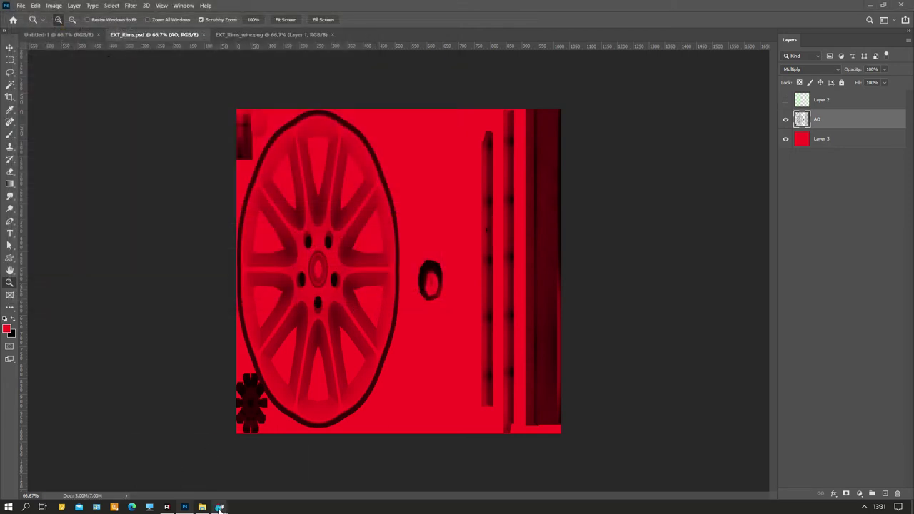
Switch back to the Lotus 3-Eleven showroom, leave the rim object's details, and turn on Skin editing mode for the 073_oscar skin.
mouse_move(220, 507)
left_click(255, 481)
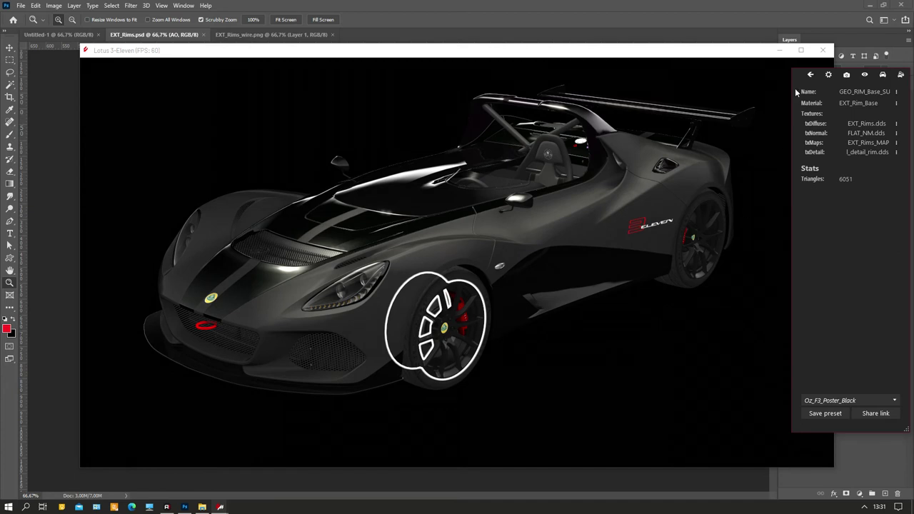
left_click(808, 74)
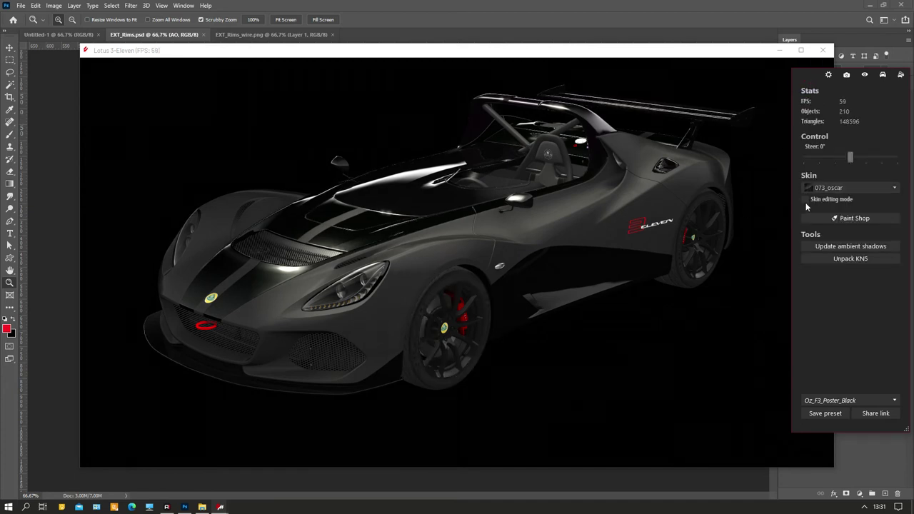
left_click(805, 199)
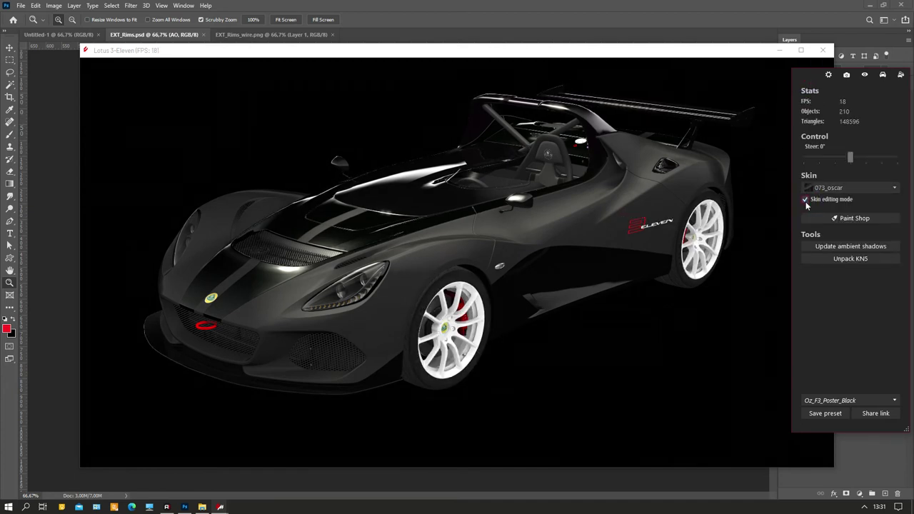
left_click(569, 305)
scroll(500, 279, "up", 3)
scroll(543, 293, "down", 3)
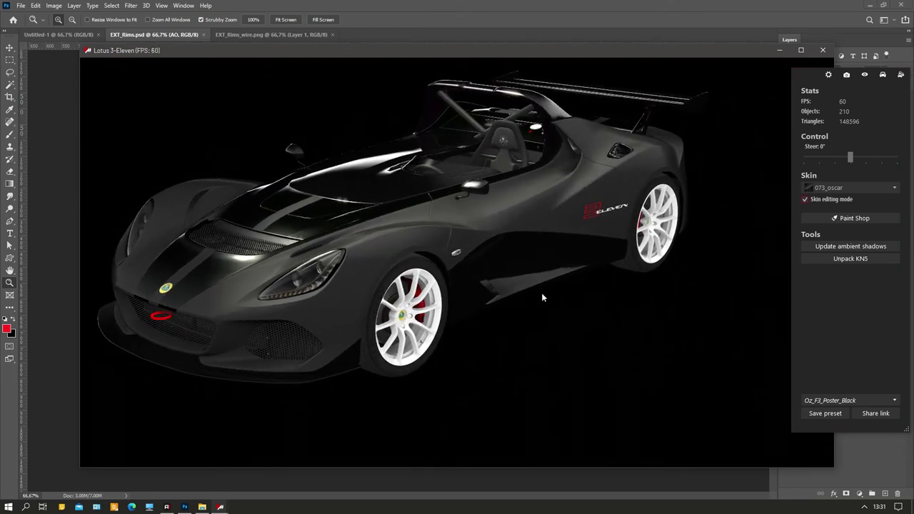
scroll(484, 310, "up", 3)
scroll(485, 308, "up", 2)
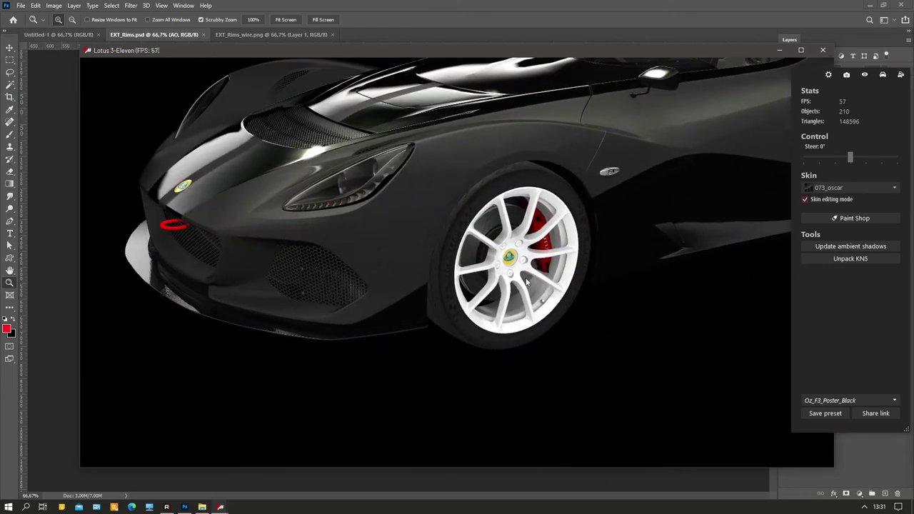
Examine the object details of the brake disc, underbody, interior and chassis around the front wheel, and return to the car overview.
scroll(579, 244, "up", 2)
left_click(539, 242)
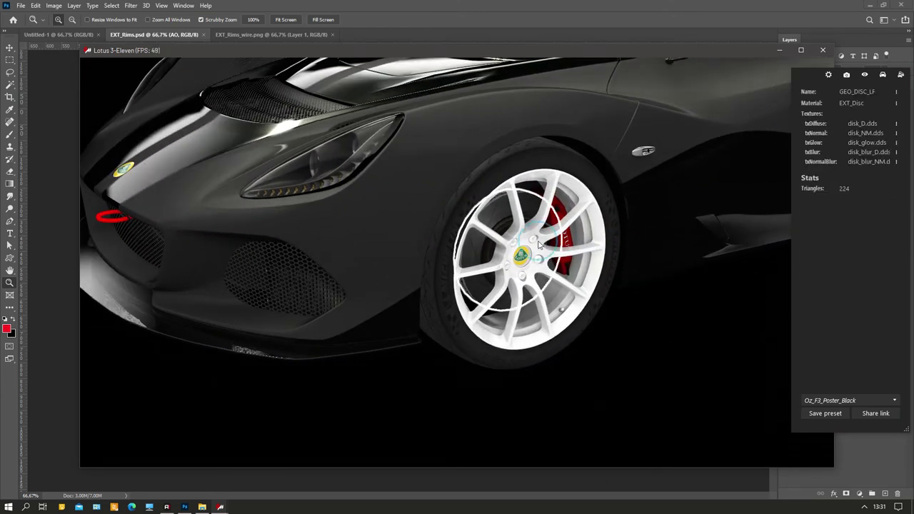
left_click(587, 208)
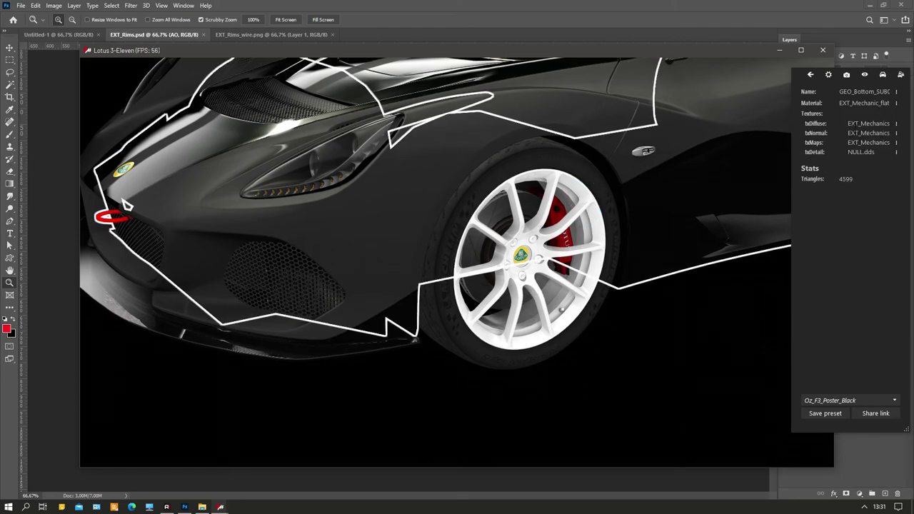
left_click(596, 212)
left_click(592, 212)
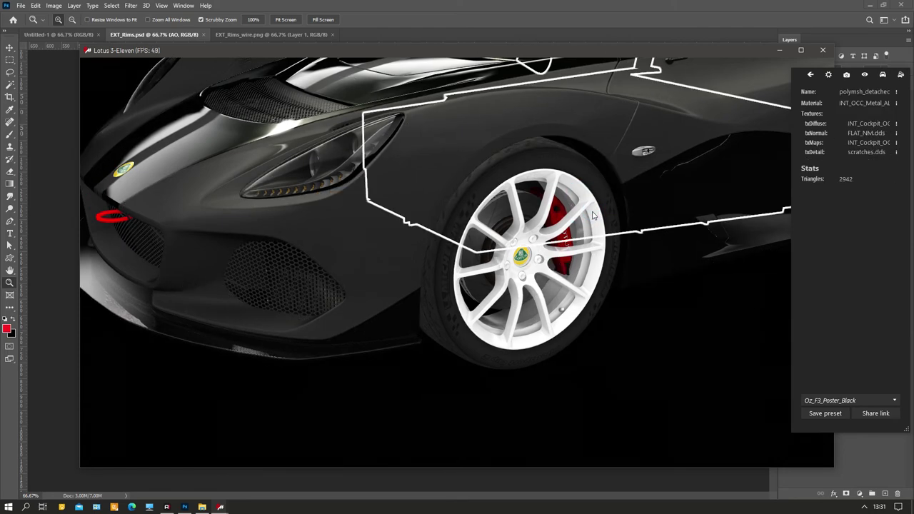
left_click(590, 210)
left_click(450, 153)
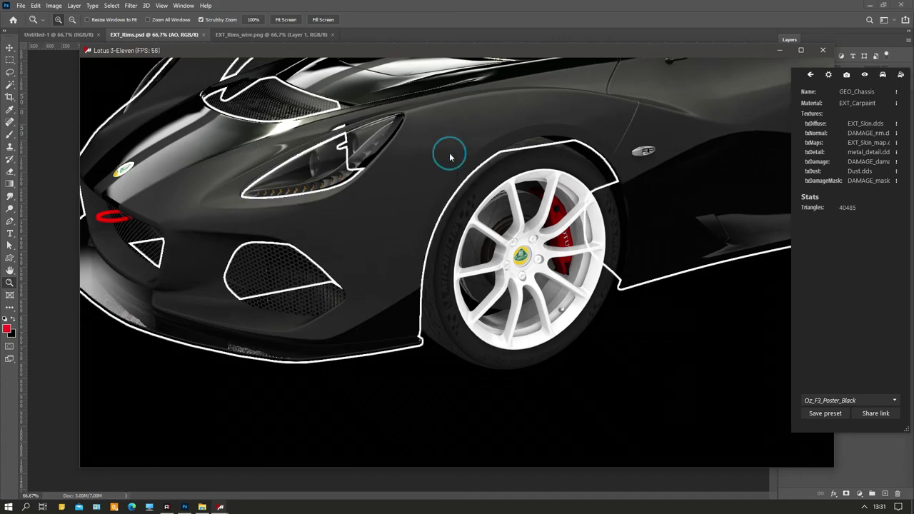
left_click(810, 74)
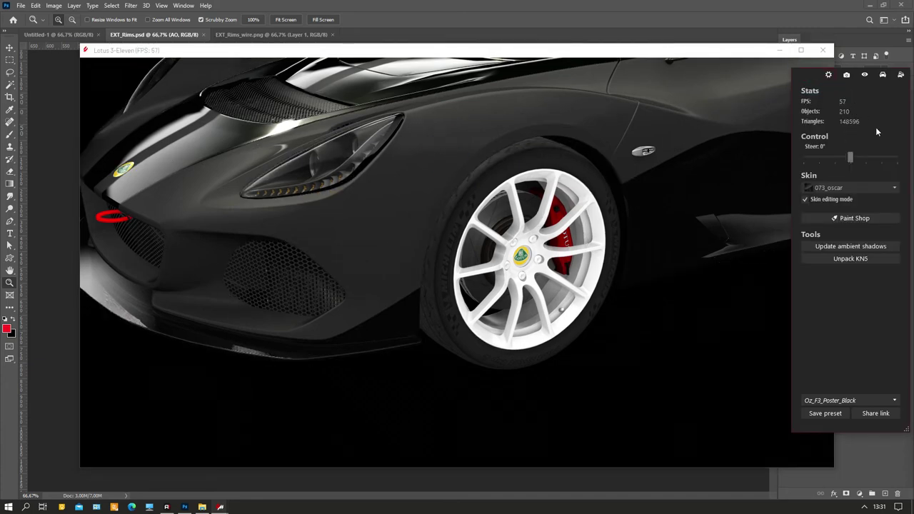
Toggle Skin editing mode off and on again for the 073_oscar skin, and switch back to Photoshop.
left_click(802, 201)
left_click(804, 200)
left_click(372, 9)
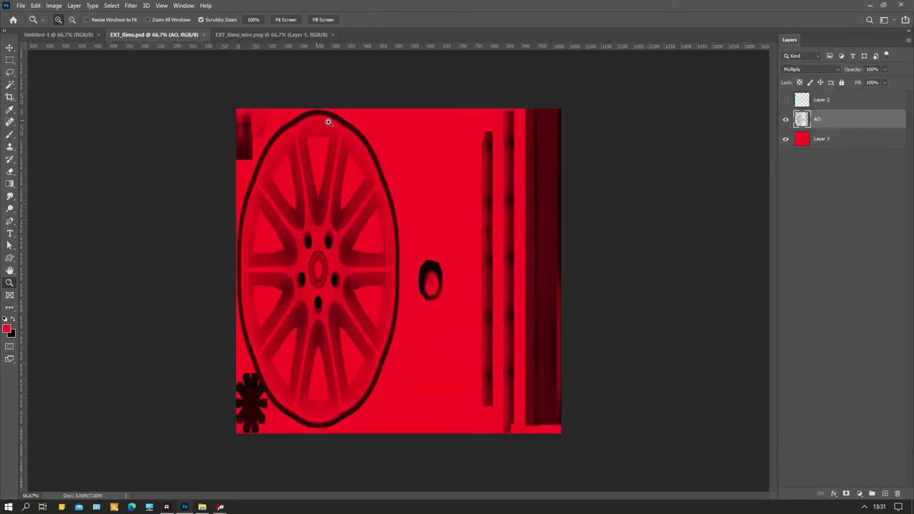
Save the layered rim document again as EXT_Rims.psd in the 073_oscar folder, replacing the existing file.
left_click(22, 6)
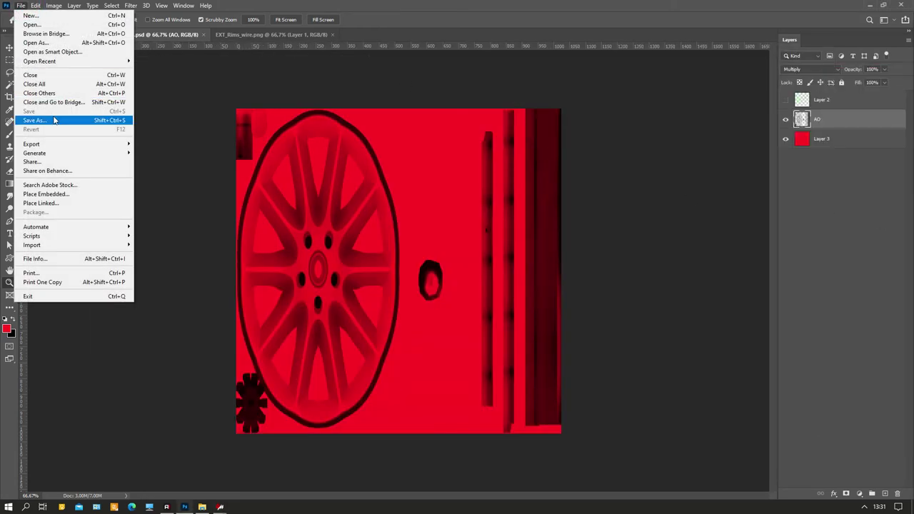
left_click(167, 85)
left_click(784, 117)
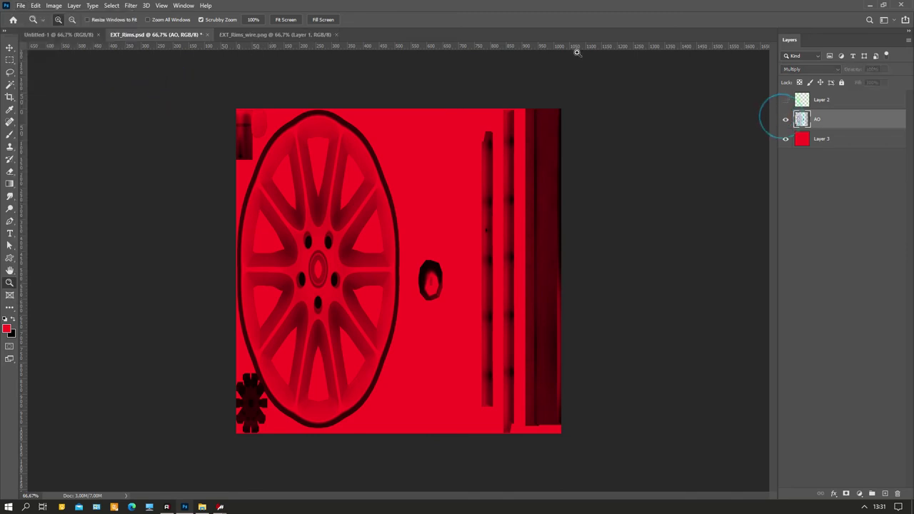
left_click(22, 5)
left_click(63, 118)
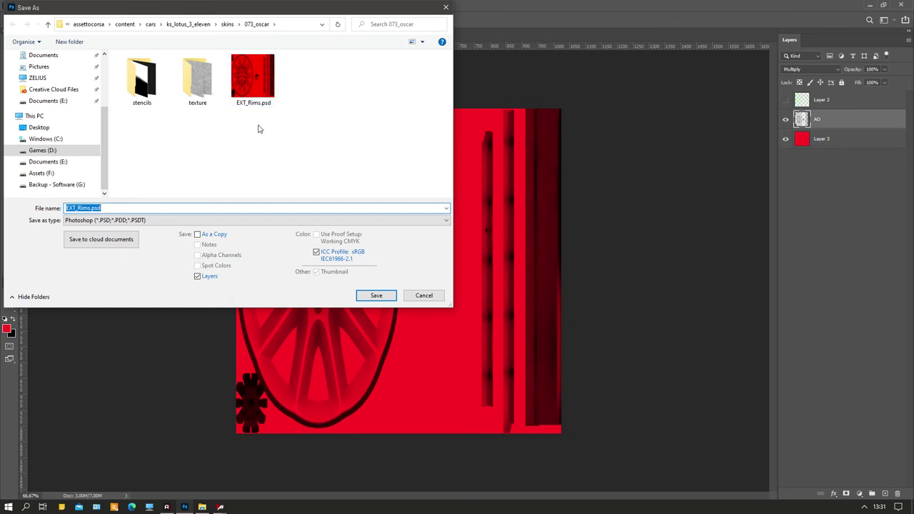
left_click(379, 296)
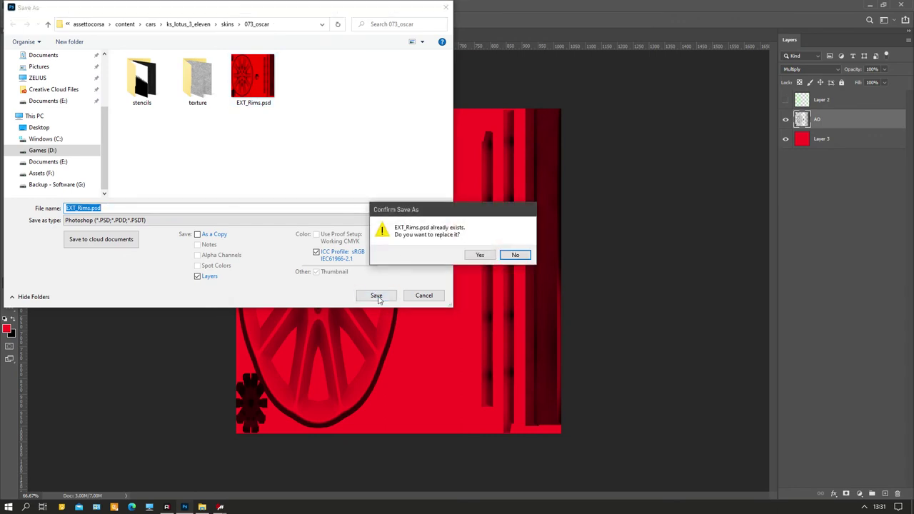
left_click(488, 255)
Switch to the Lotus 3-Eleven showroom and view the rims on the car from the front and side.
mouse_move(220, 506)
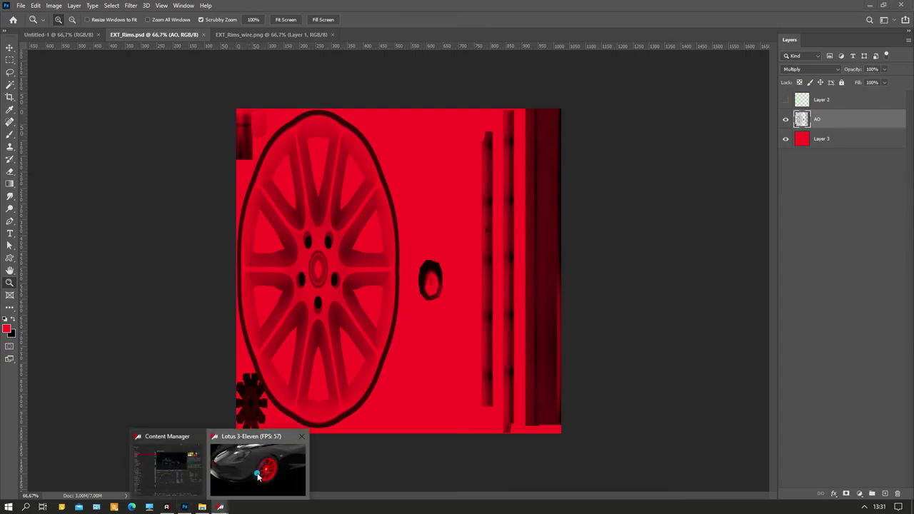
left_click(258, 474)
left_click_drag(518, 270, 601, 247)
left_click(602, 184)
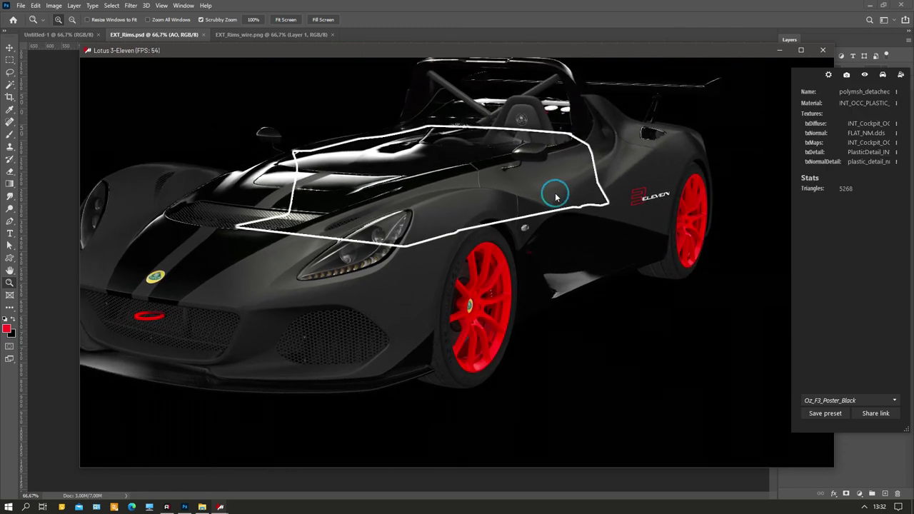
Select the car's underbody object and examine its EXT_Mechanics.dds diffuse texture and the car from several angles.
left_click(634, 176)
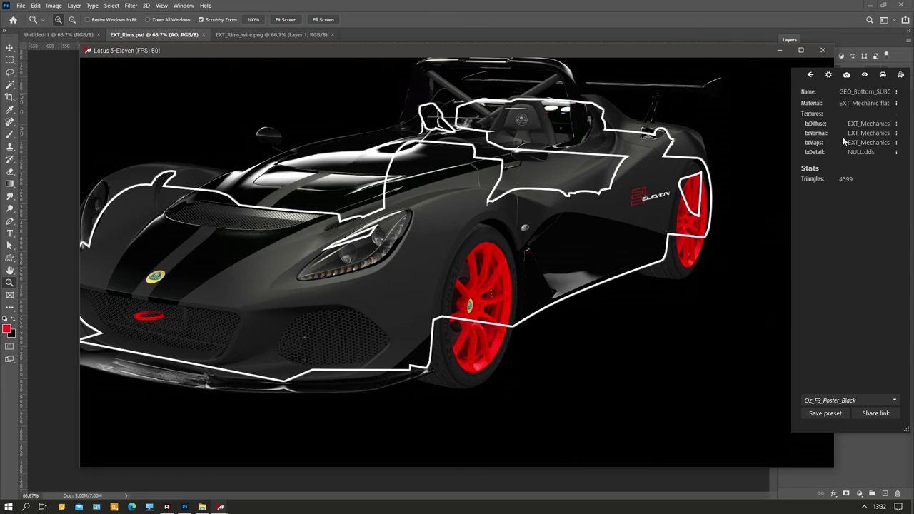
left_click(897, 128)
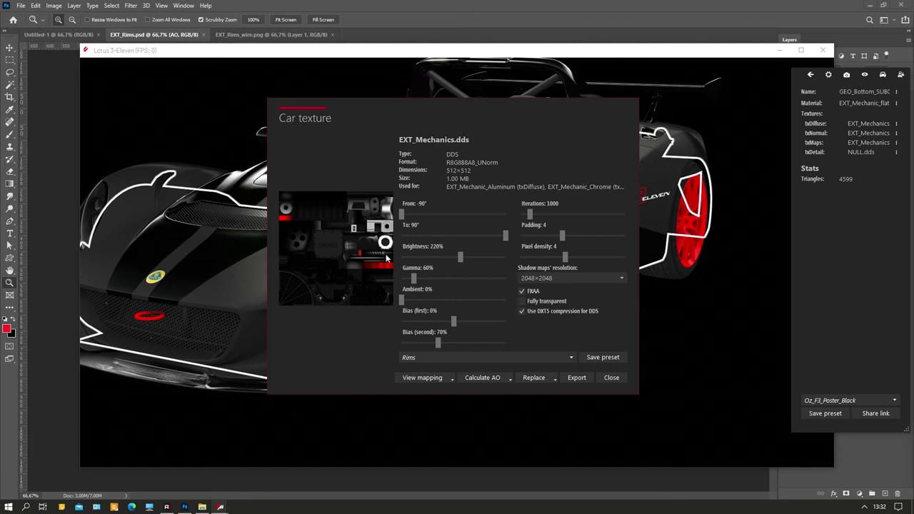
left_click(612, 377)
left_click_drag(394, 284, 478, 253)
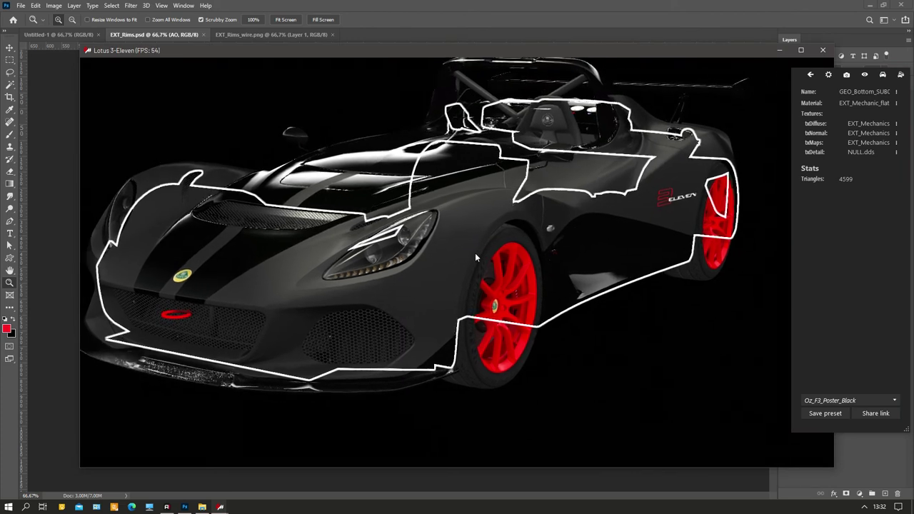
left_click(844, 122)
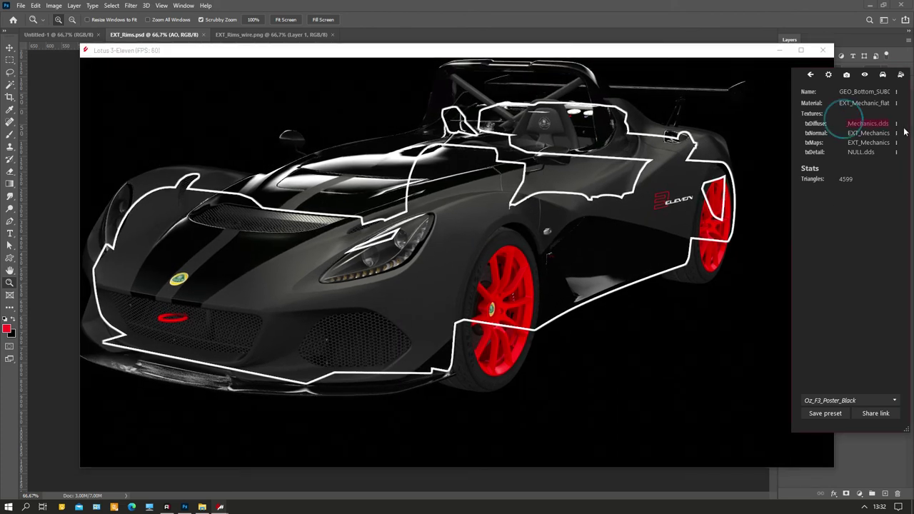
left_click_drag(583, 251, 558, 258)
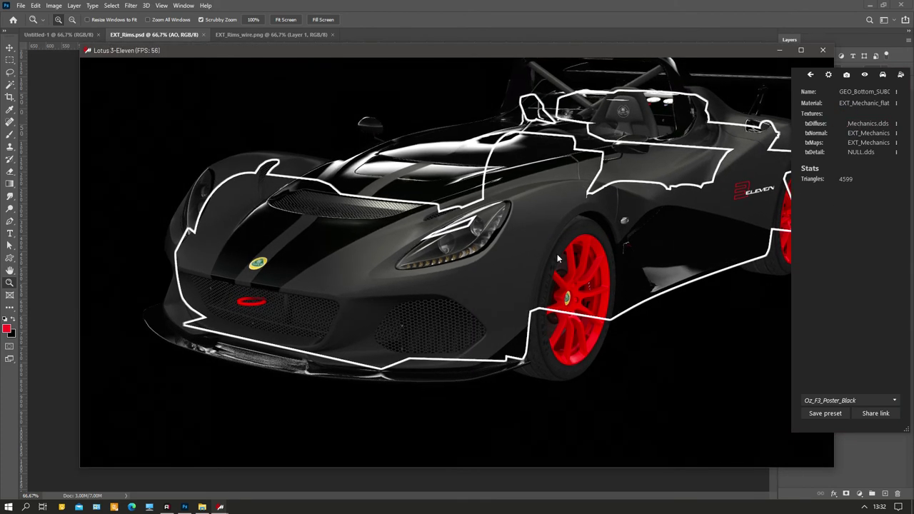
left_click_drag(565, 305, 602, 256)
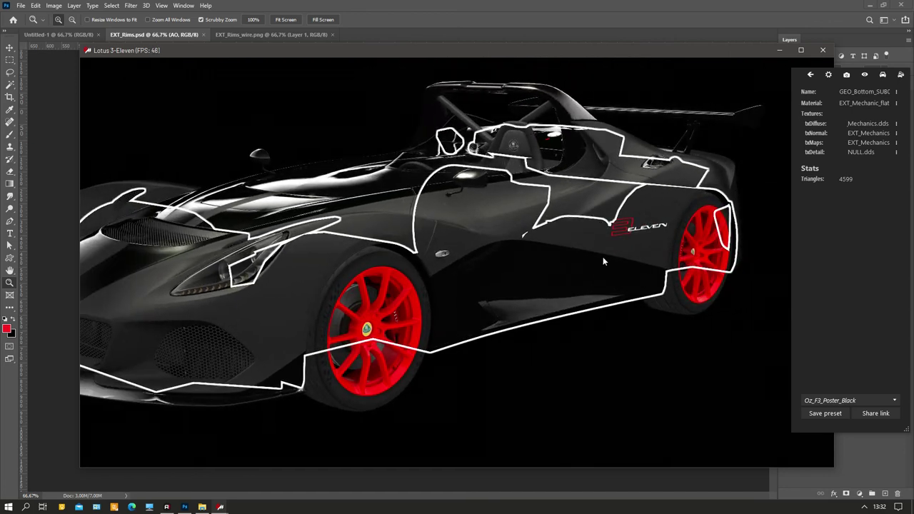
left_click(897, 124)
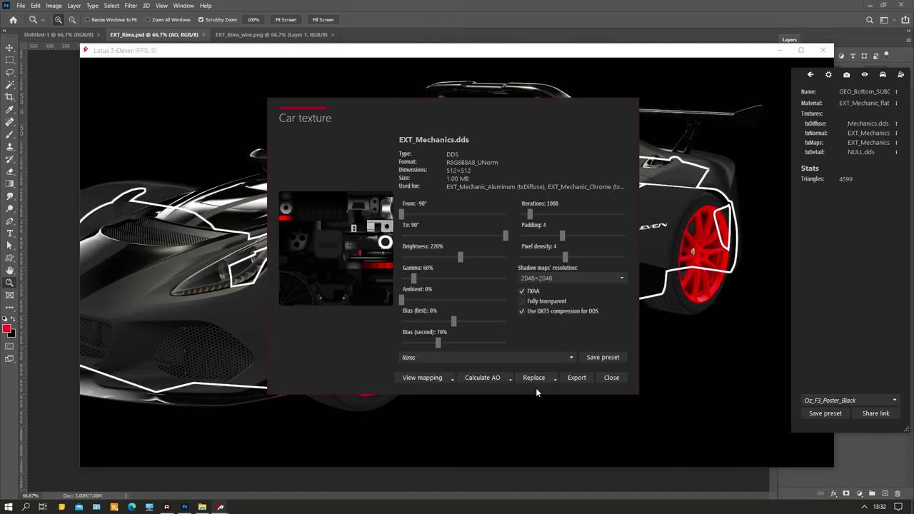
left_click(611, 377)
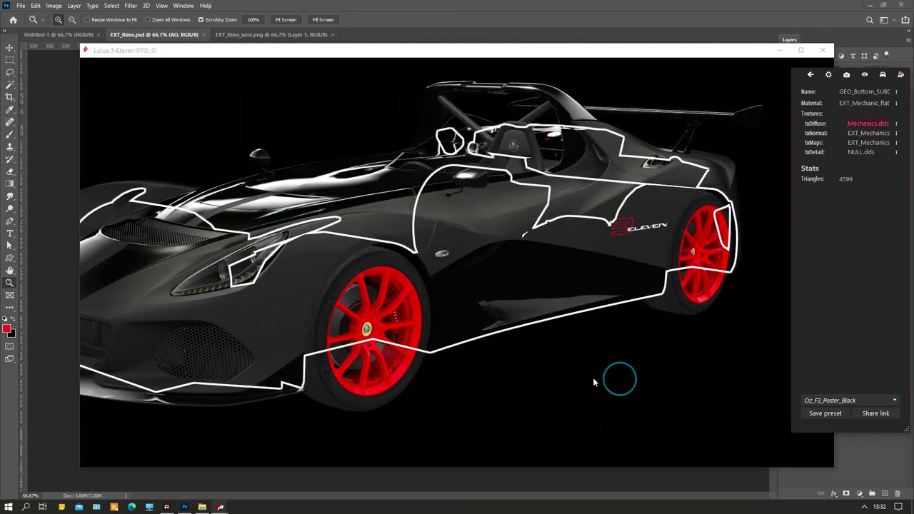
Examine the front wheel up close and select its rim object.
scroll(366, 343, "up", 5)
left_click_drag(366, 339, 392, 273)
scroll(332, 347, "up", 3)
scroll(389, 275, "up", 2)
scroll(388, 276, "down", 3)
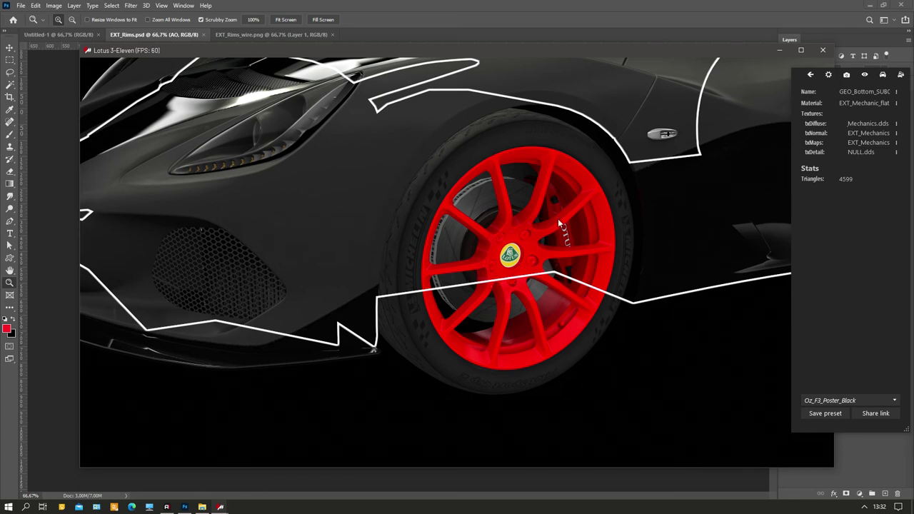
left_click(526, 227)
Switch to EXT_Rims.psd in Photoshop and examine the rim spokes in the texture up close.
key("Escape")
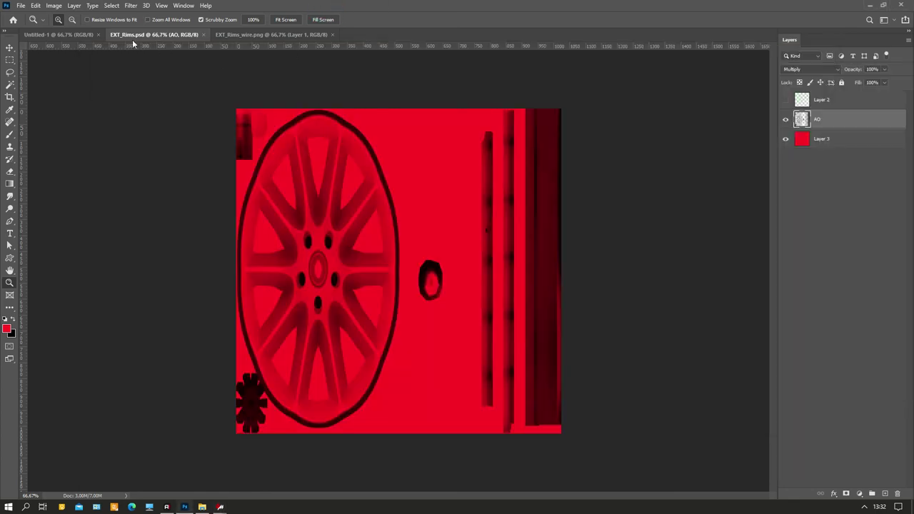
left_click(241, 182)
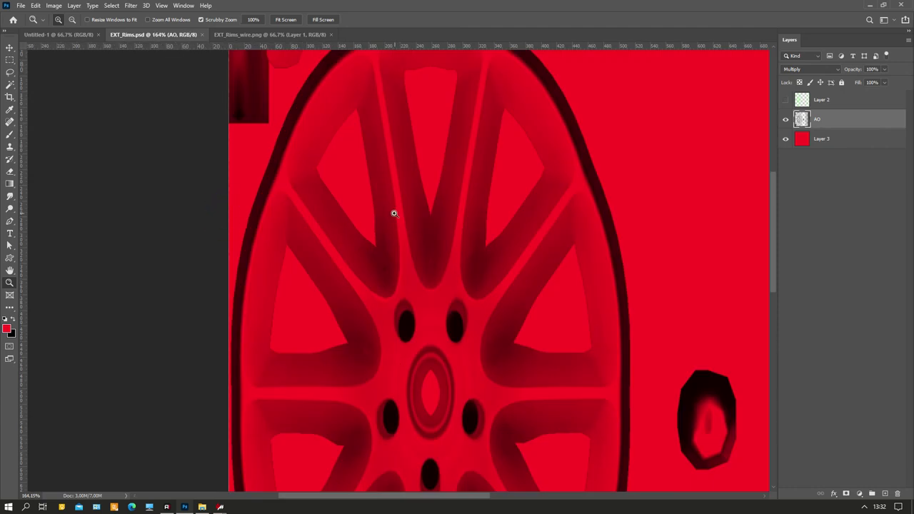
left_click(394, 213, "alt")
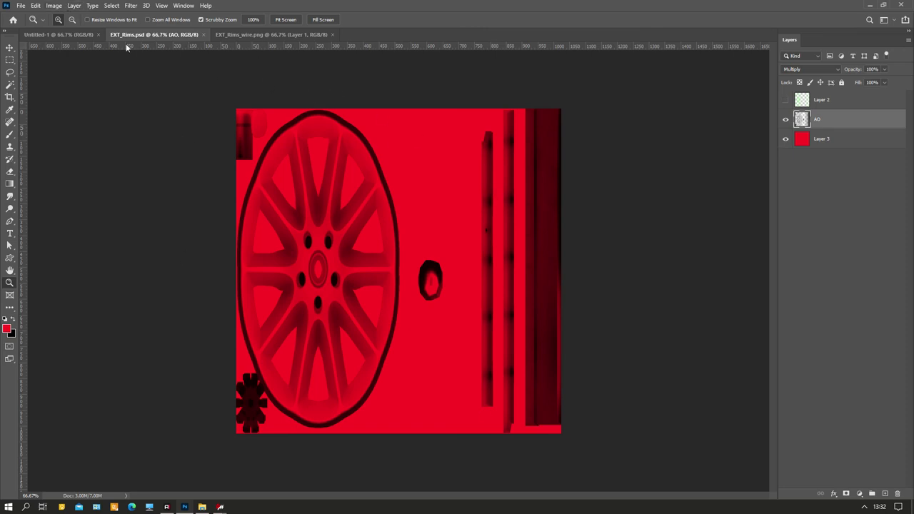
Resize EXT_Rims.psd to 50 percent height and 100 percent width with proportions unlinked (1024 × 512 px), and save it.
left_click(53, 5)
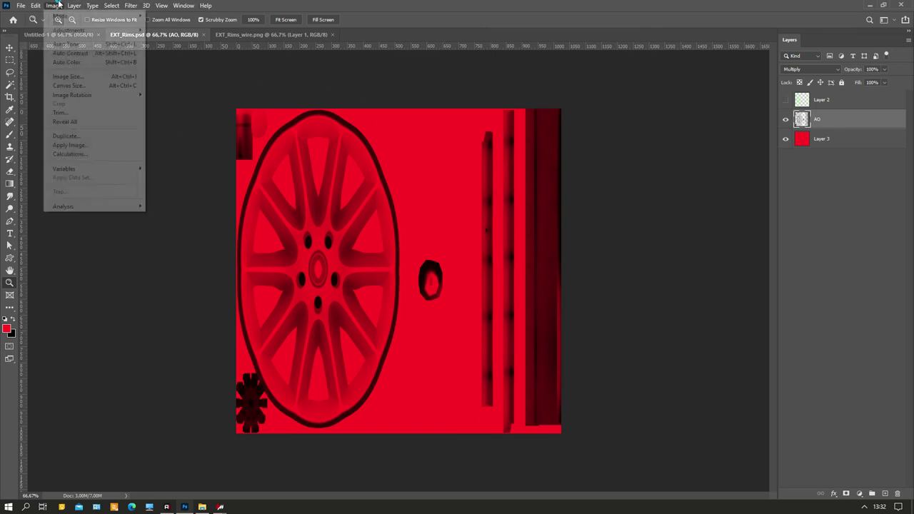
left_click(92, 77)
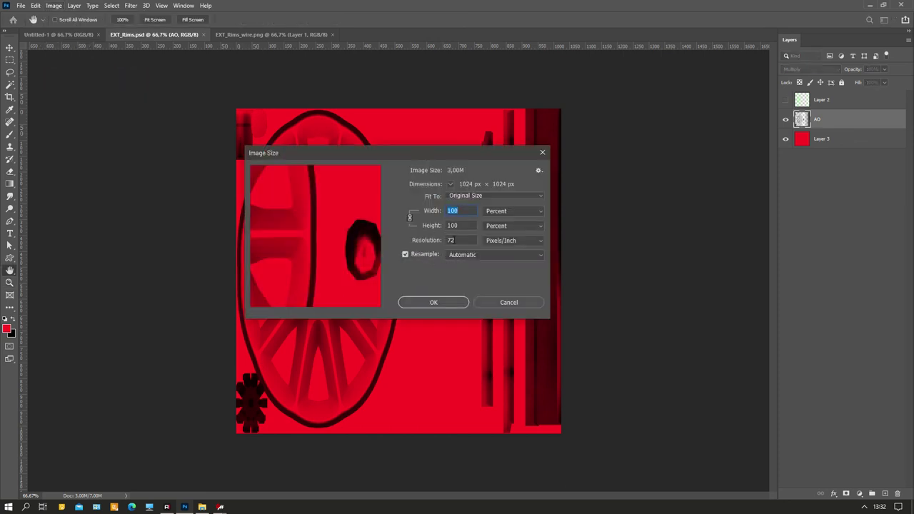
left_click(408, 217)
left_click(456, 225)
type("50")
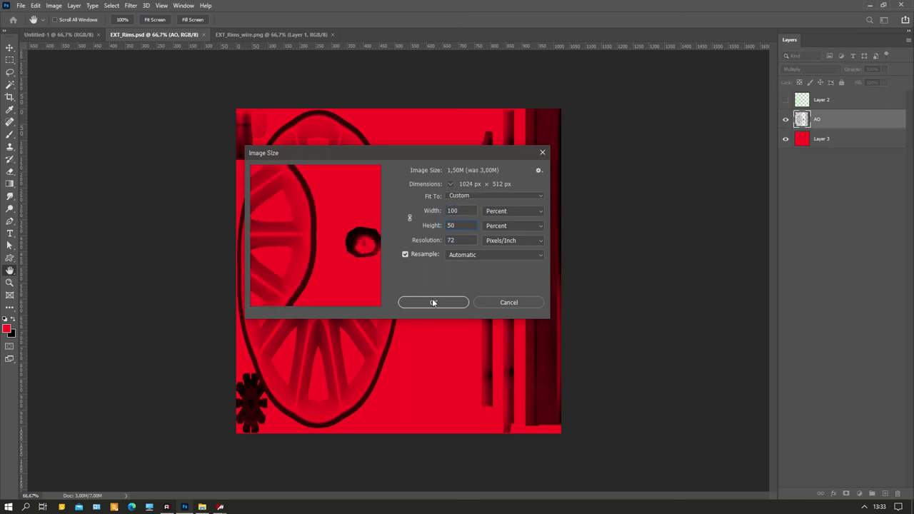
left_click(433, 301)
key("z")
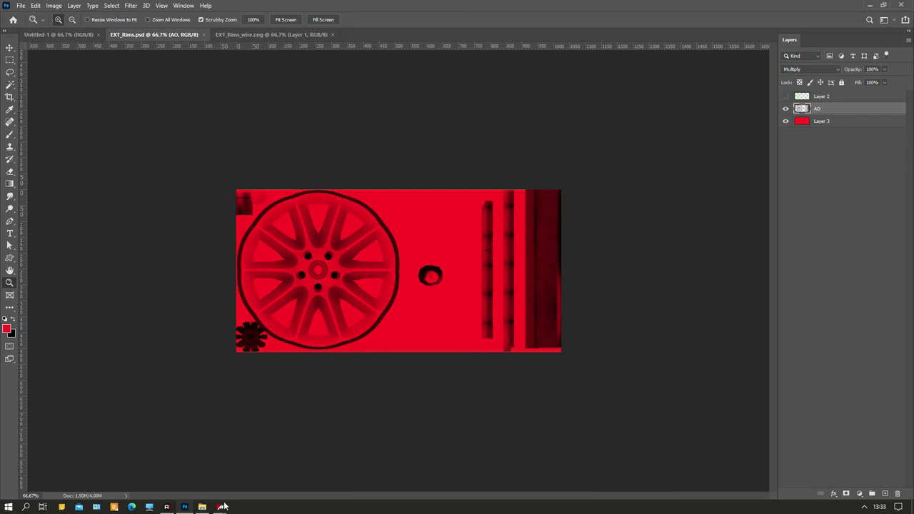
Switch to the showroom and check the resized rim texture on the front and rear wheels.
left_click(259, 487)
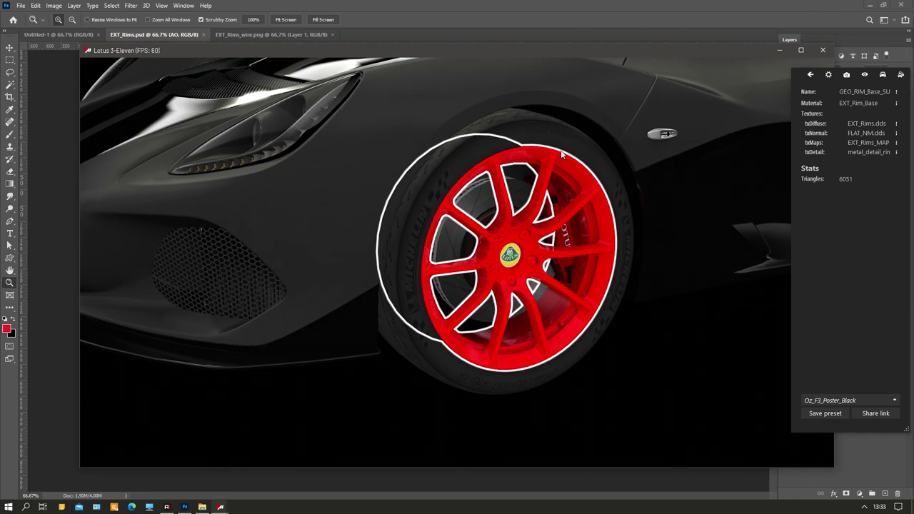
left_click(632, 340)
left_click_drag(604, 326, 569, 283)
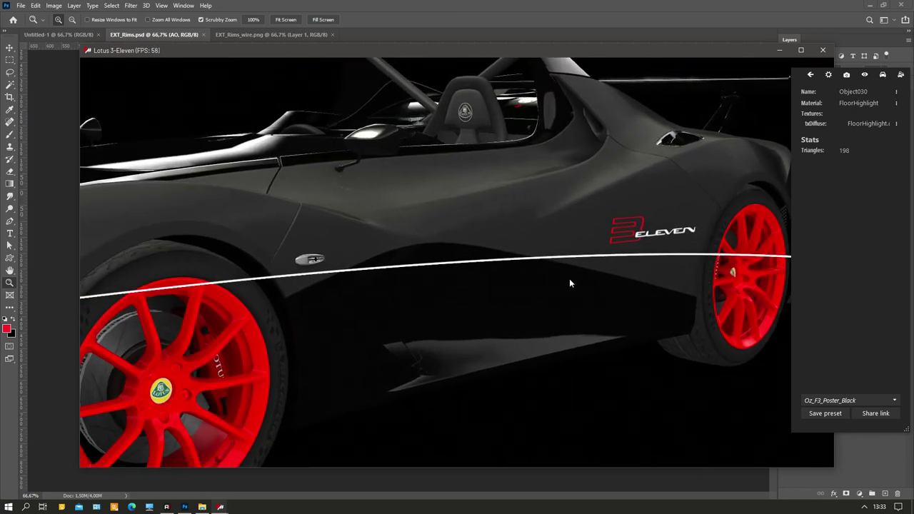